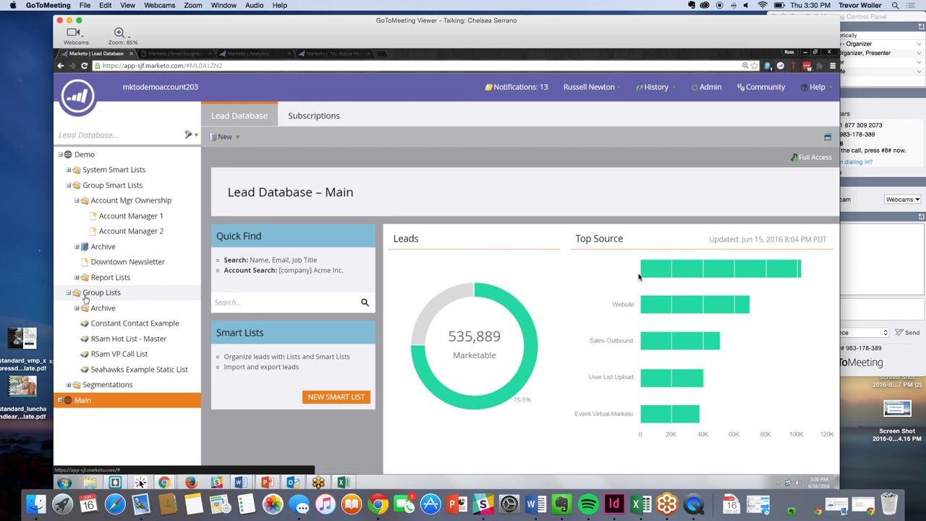
- Open the RSam Hot List - Master list and start an Import List from Group Lists
{"action": "left_click", "coordinate": [102, 326]}
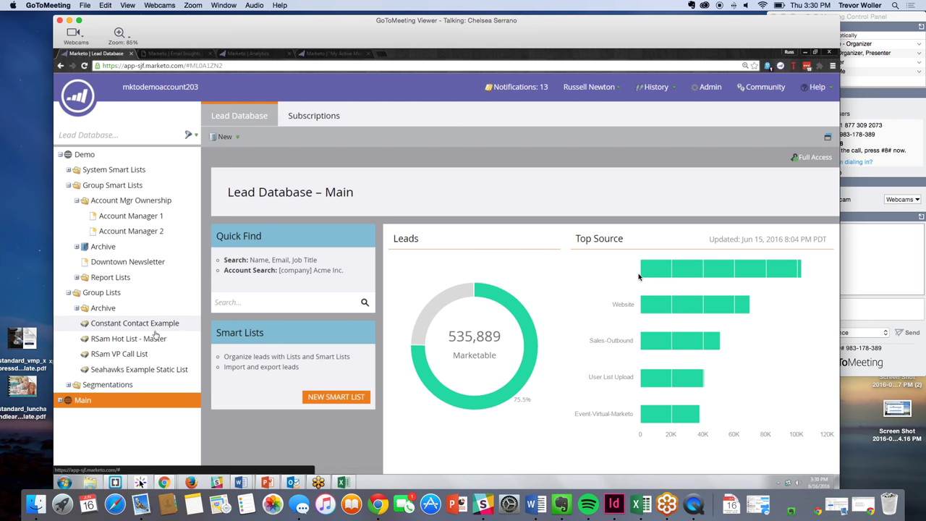
{"action": "left_click", "coordinate": [129, 338]}
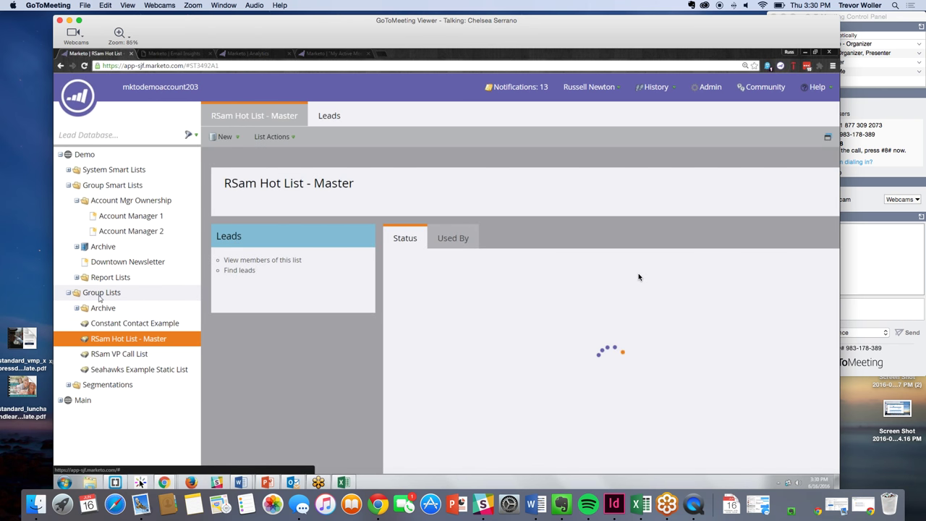
{"action": "right_click", "coordinate": [100, 295]}
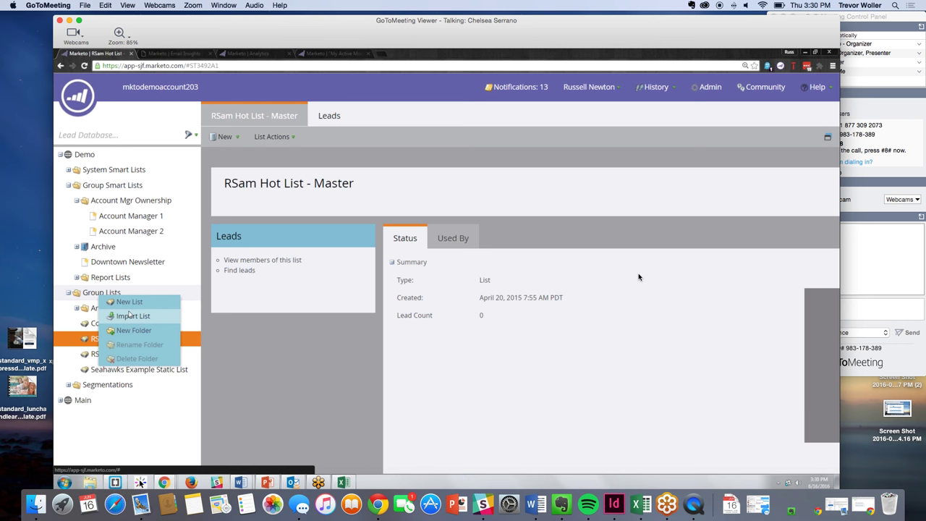
{"action": "left_click", "coordinate": [132, 315]}
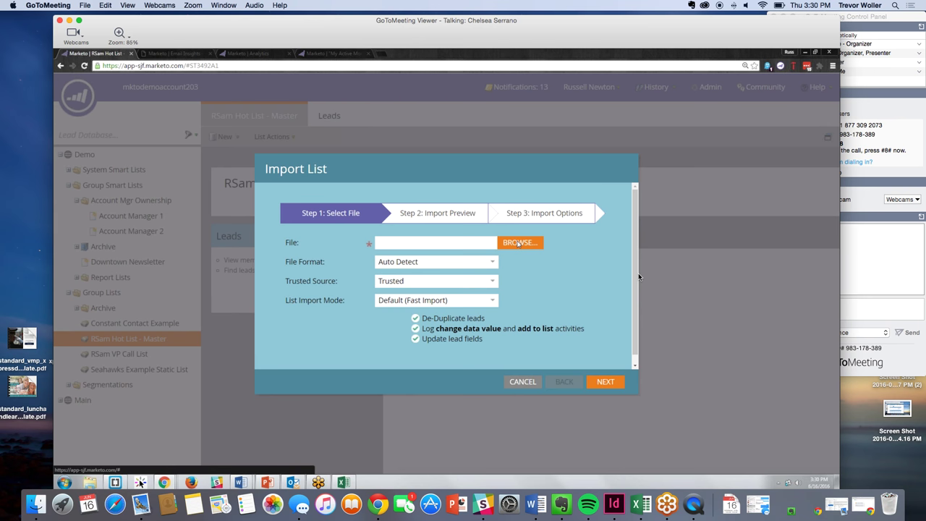
- Choose Sample_Lead_List.csv from Documents > Lead Lists as the import file, keeping format on Auto Detect
{"action": "left_click", "coordinate": [518, 243]}
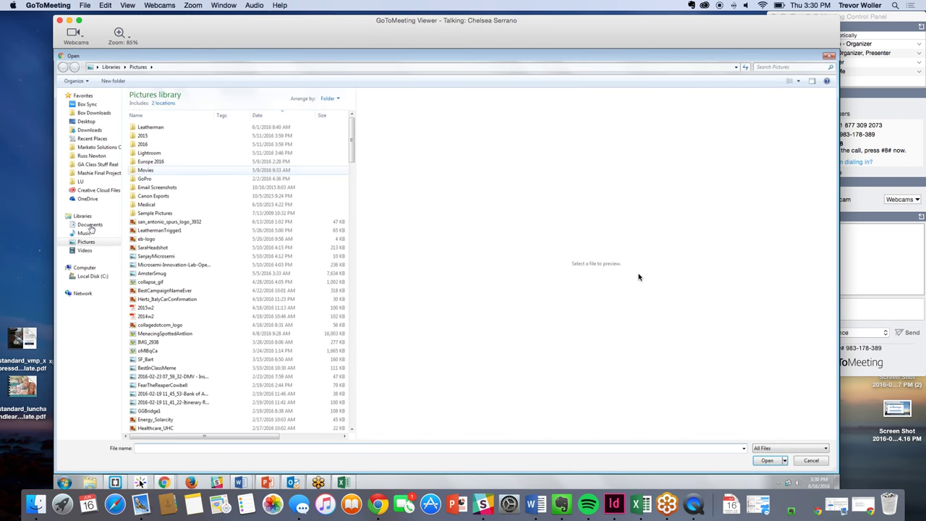
{"action": "left_click", "coordinate": [89, 226]}
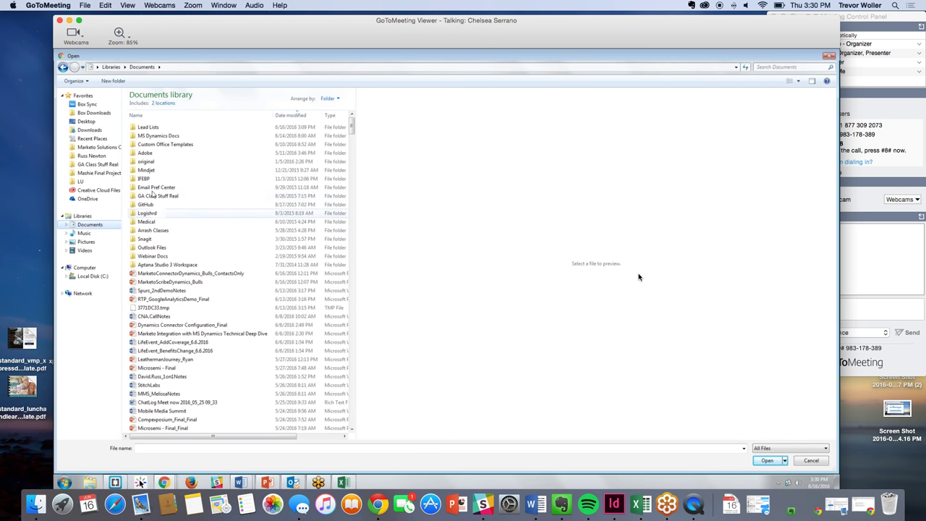
{"action": "double_click", "coordinate": [148, 127]}
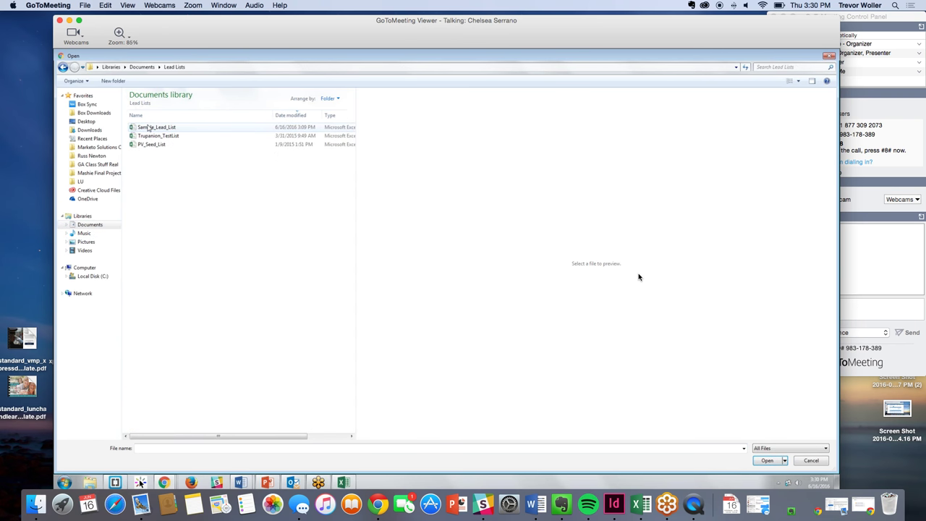
{"action": "double_click", "coordinate": [148, 127]}
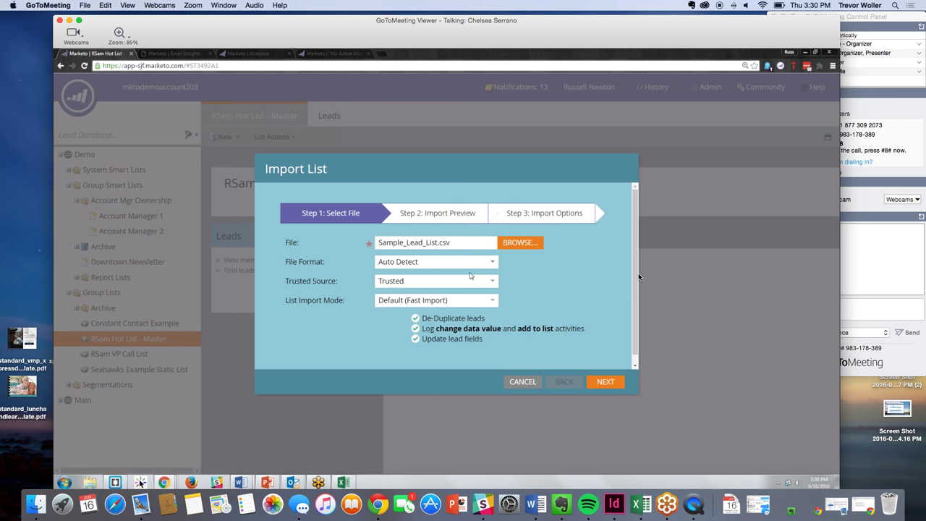
{"action": "left_click", "coordinate": [492, 263]}
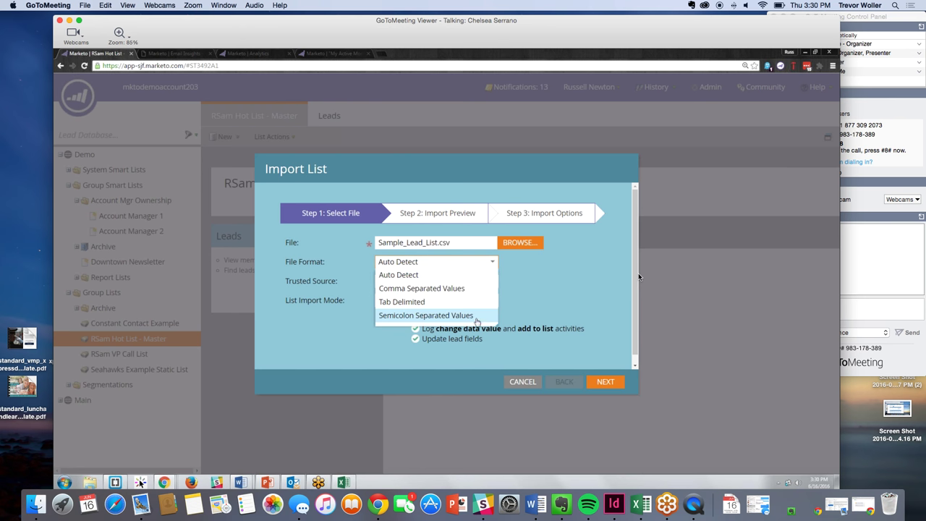
{"action": "left_click", "coordinate": [565, 304]}
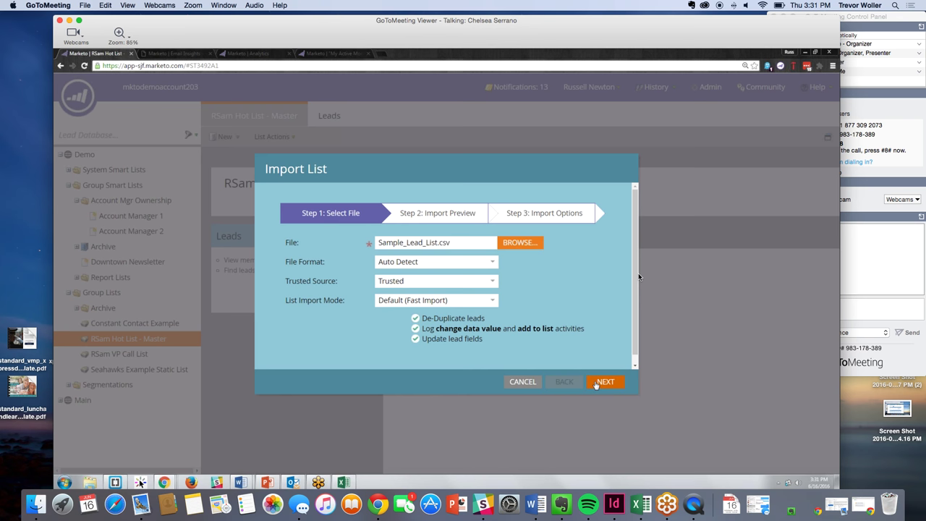
- Advance to Import Preview and keep the First Name column mapped to First Name
{"action": "left_click", "coordinate": [596, 384]}
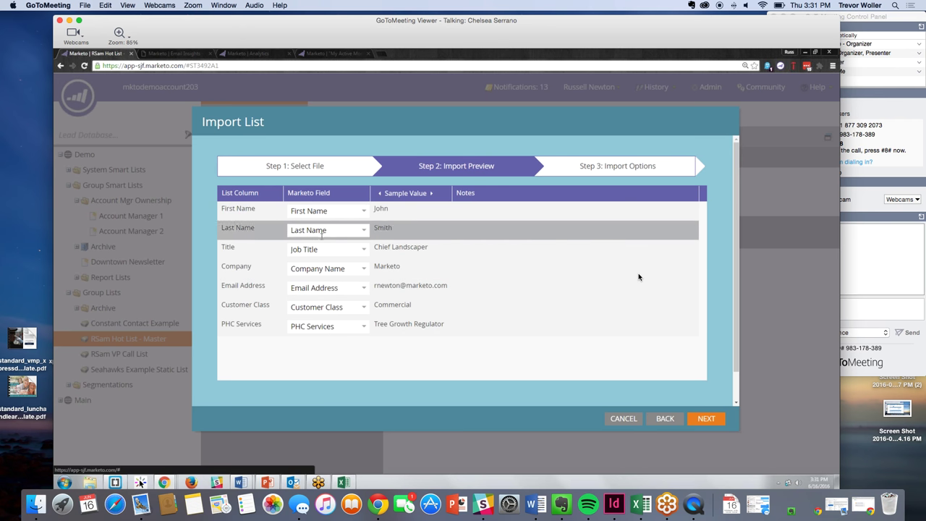
{"action": "left_click", "coordinate": [364, 211]}
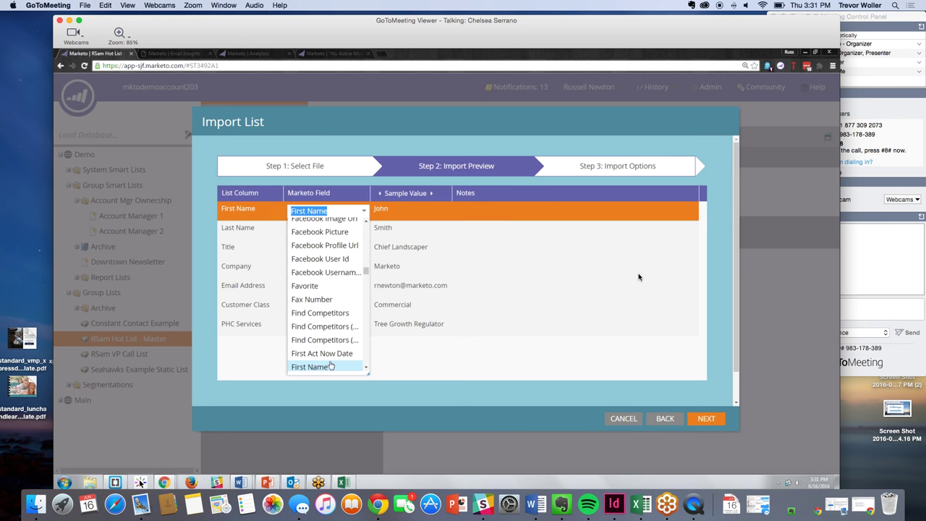
{"action": "scroll", "coordinate": [325, 311], "scroll_direction": "down", "scroll_amount": 2}
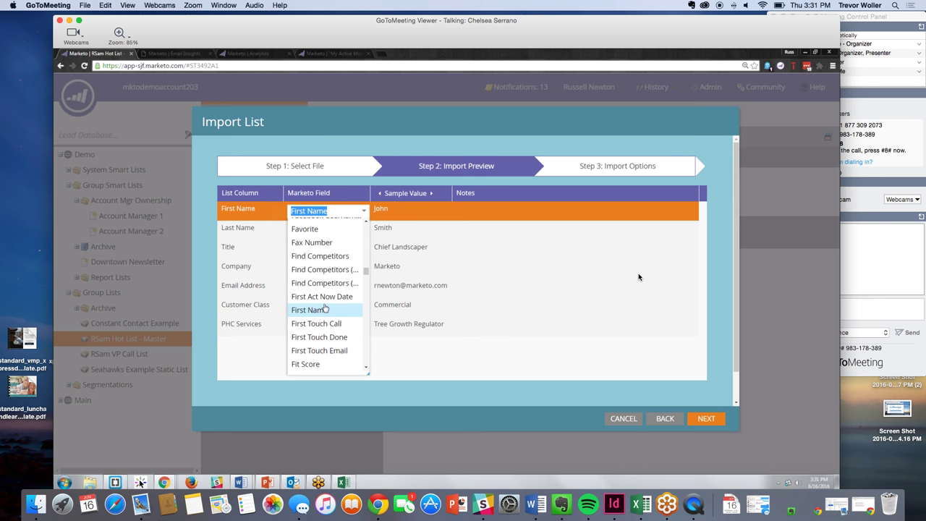
{"action": "left_click", "coordinate": [324, 309]}
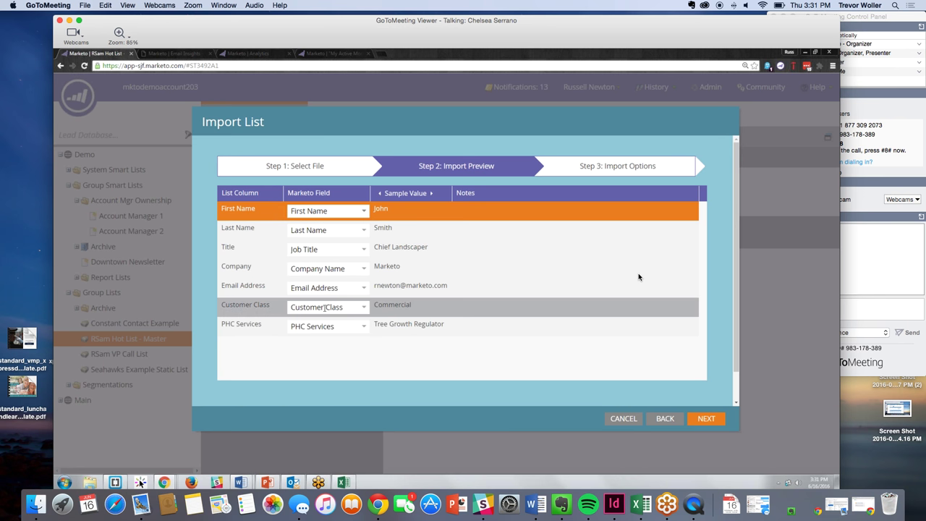
- Keep Customer Class mapped to Customer Class and dismiss the news notification
{"action": "left_click", "coordinate": [364, 309]}
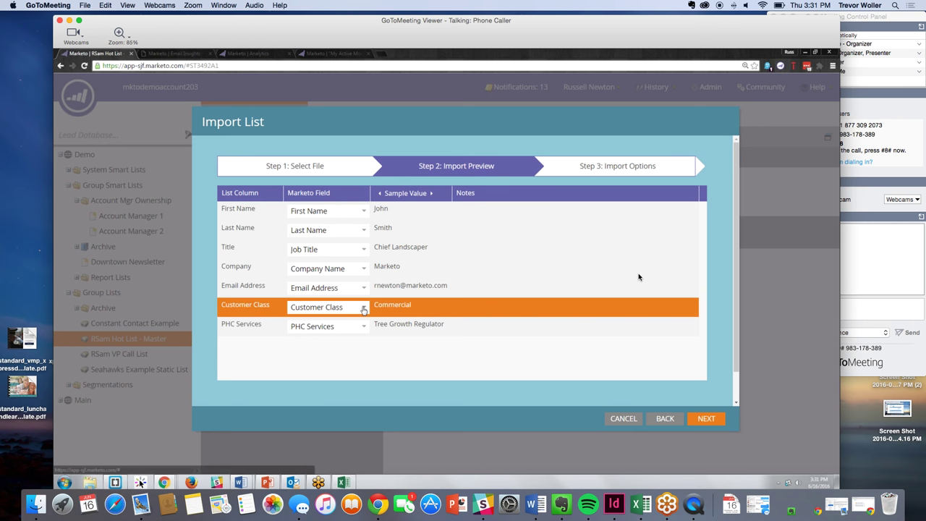
{"action": "left_click", "coordinate": [363, 308]}
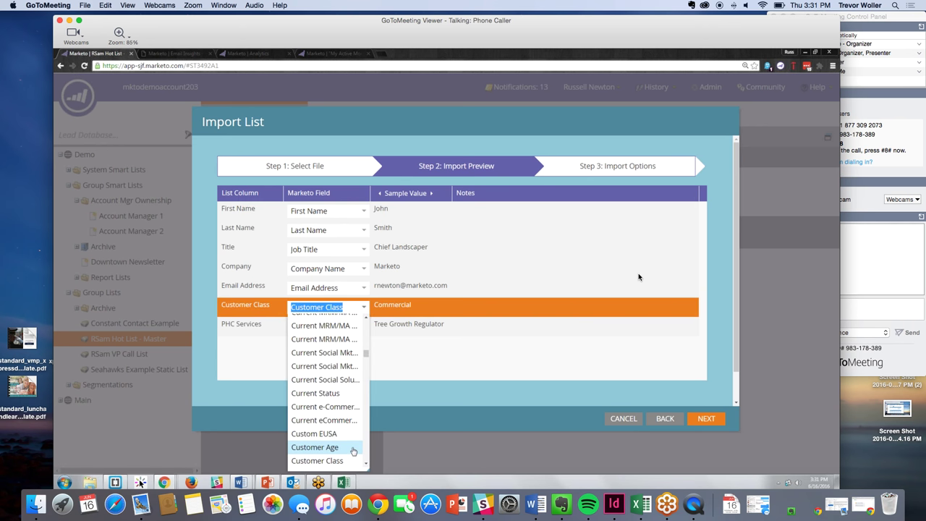
{"action": "left_click", "coordinate": [442, 370]}
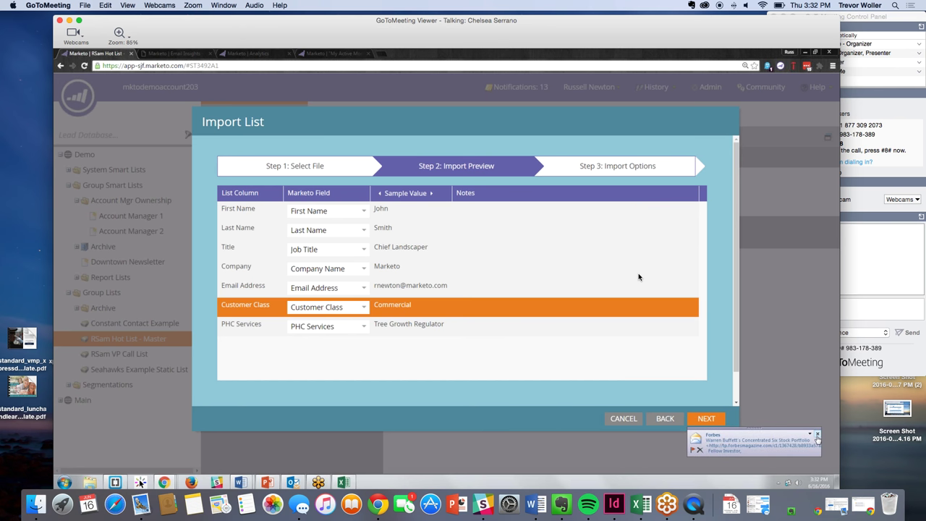
{"action": "left_click", "coordinate": [817, 434]}
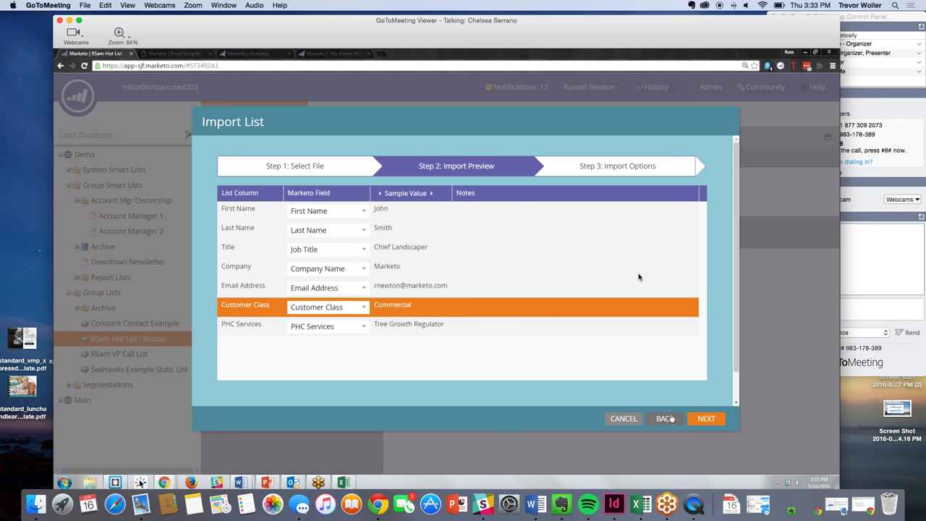
- Keep PHC Services mapped to PHC Services and continue to Step 3: Import Options
{"action": "left_click", "coordinate": [368, 331]}
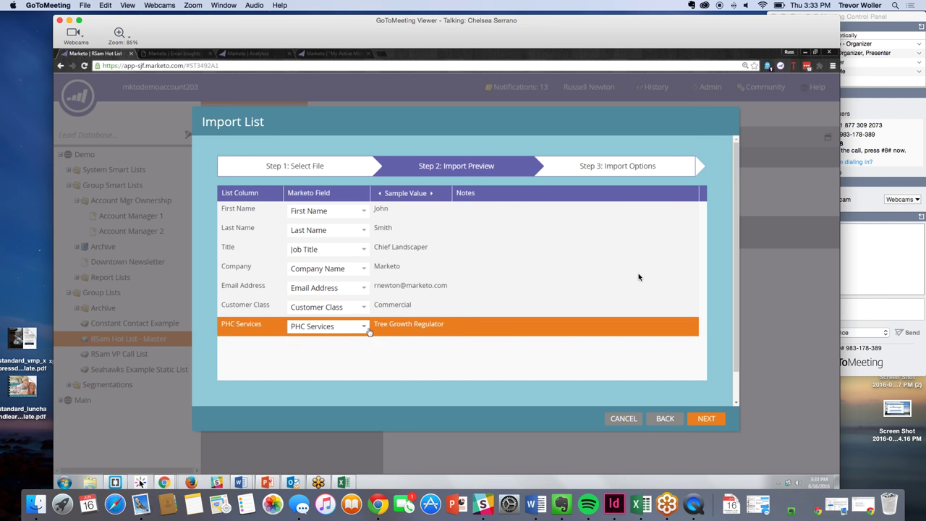
{"action": "left_click", "coordinate": [364, 326]}
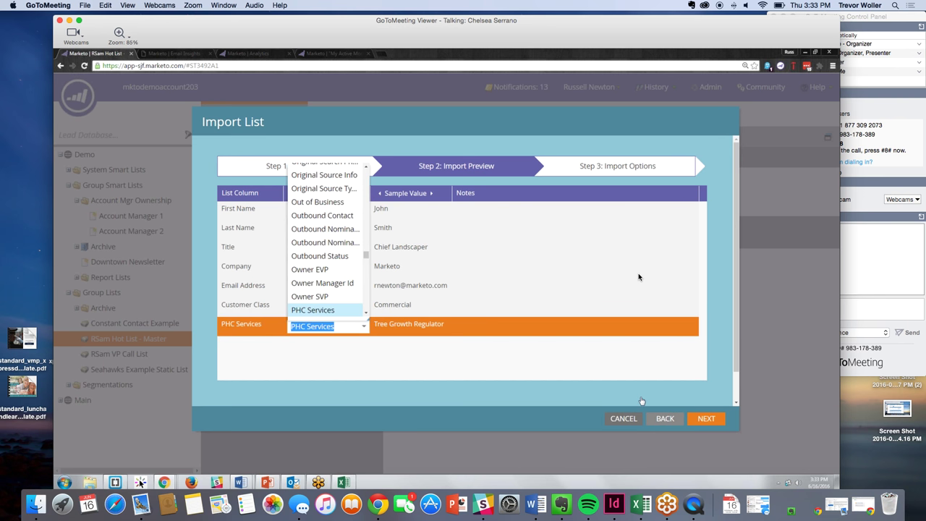
{"action": "left_click", "coordinate": [615, 372]}
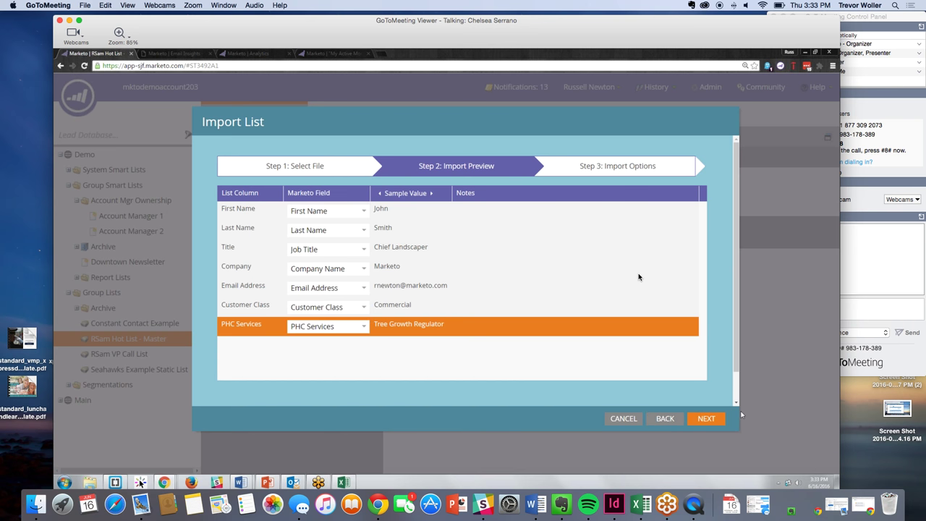
{"action": "left_click", "coordinate": [691, 424]}
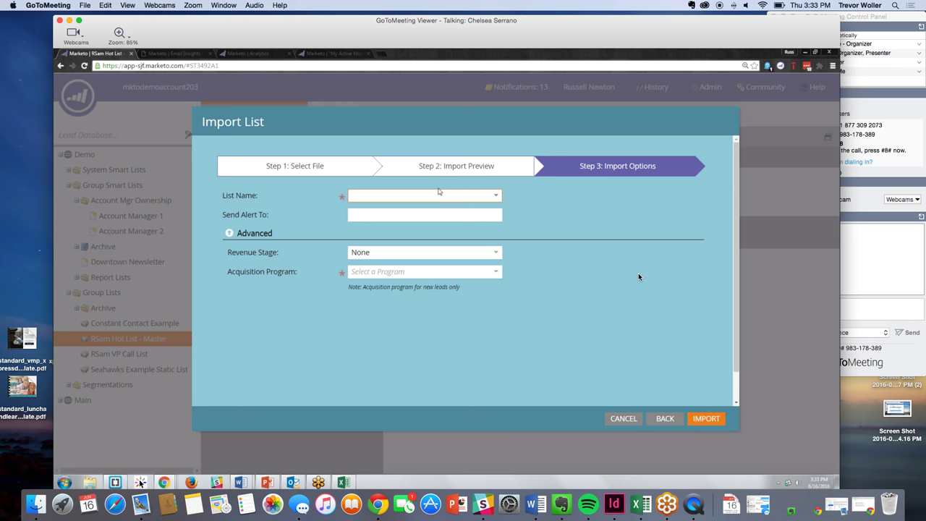
- Name the import list Daily File Upload 6.16.2016 and leave the Send Alert To field empty
{"action": "type", "text": "Daily File Upload 6.16.2016"}
{"action": "key", "text": "Tab"}
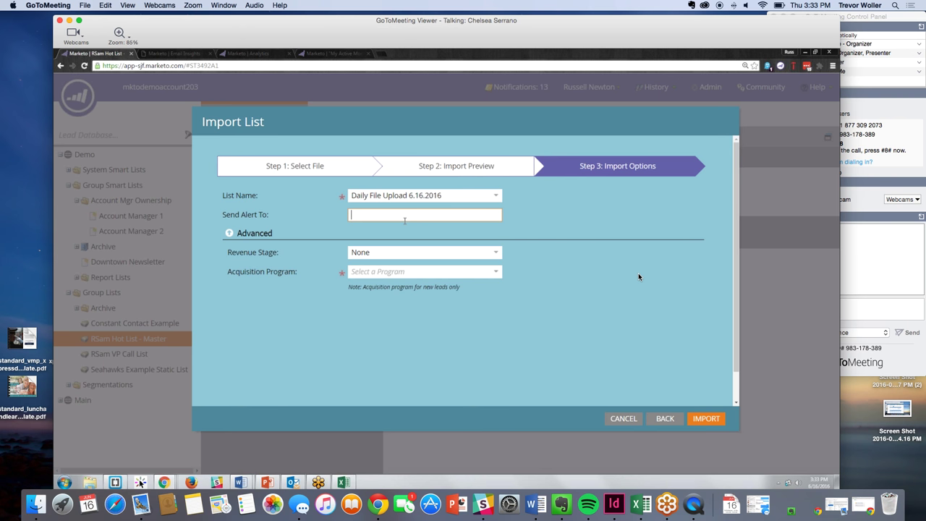
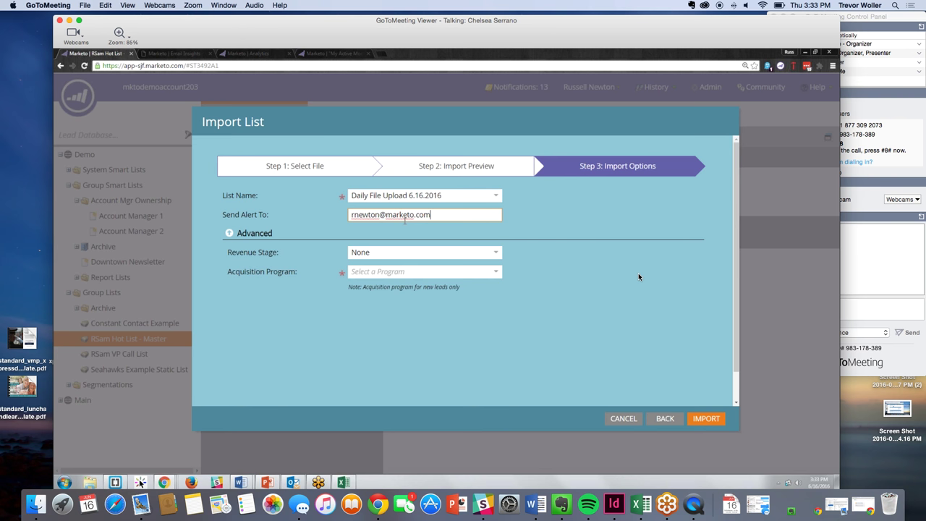
{"action": "key", "text": "ctrl+a"}
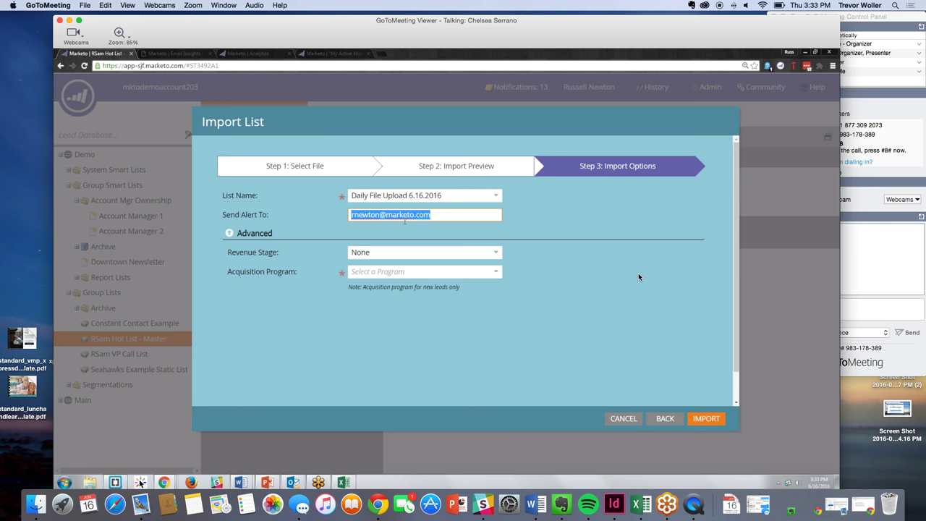
{"action": "key", "text": "BackSpace"}
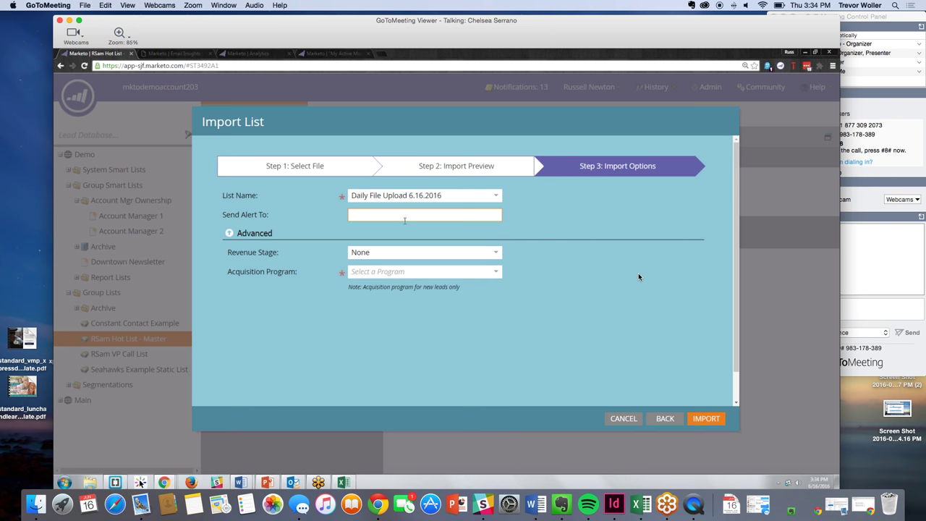
{"action": "key", "text": "Tab"}
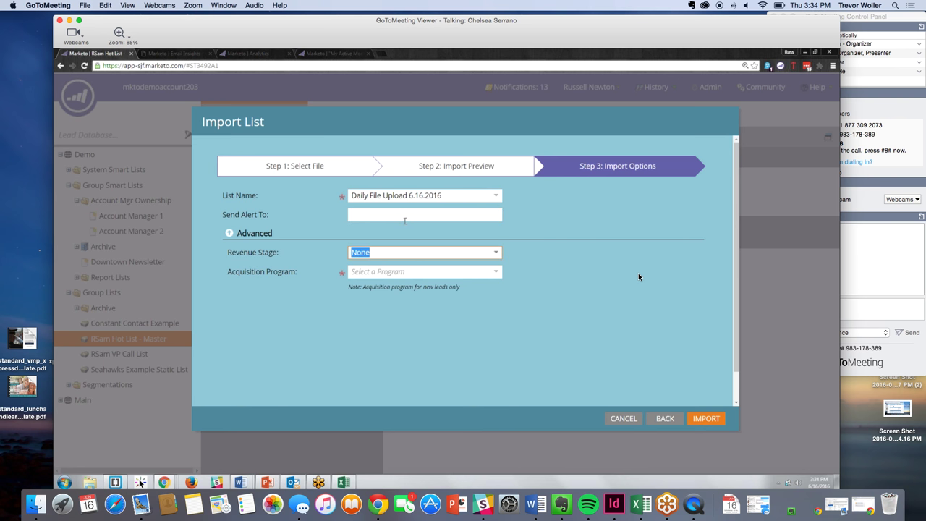
- Keep the Revenue Stage at None and bring up the Acquisition Program choices
{"action": "left_click", "coordinate": [495, 255]}
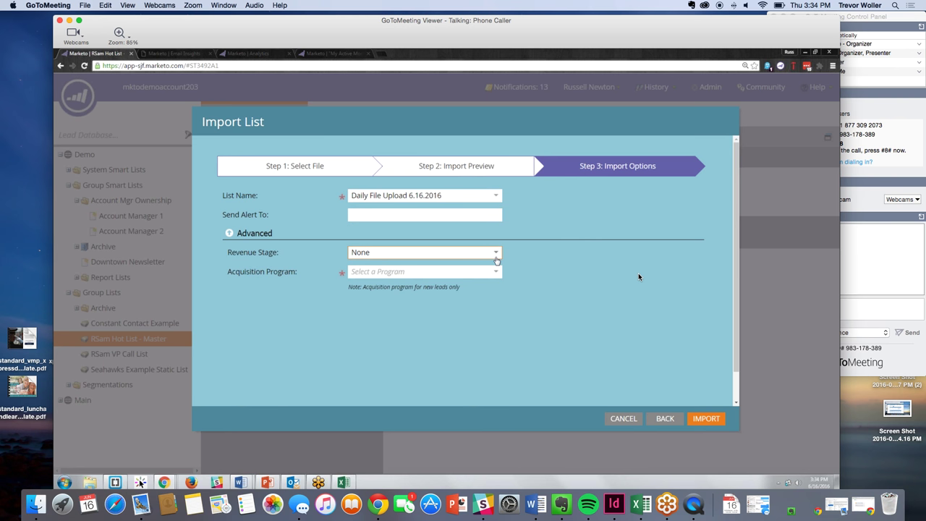
{"action": "left_click", "coordinate": [497, 256]}
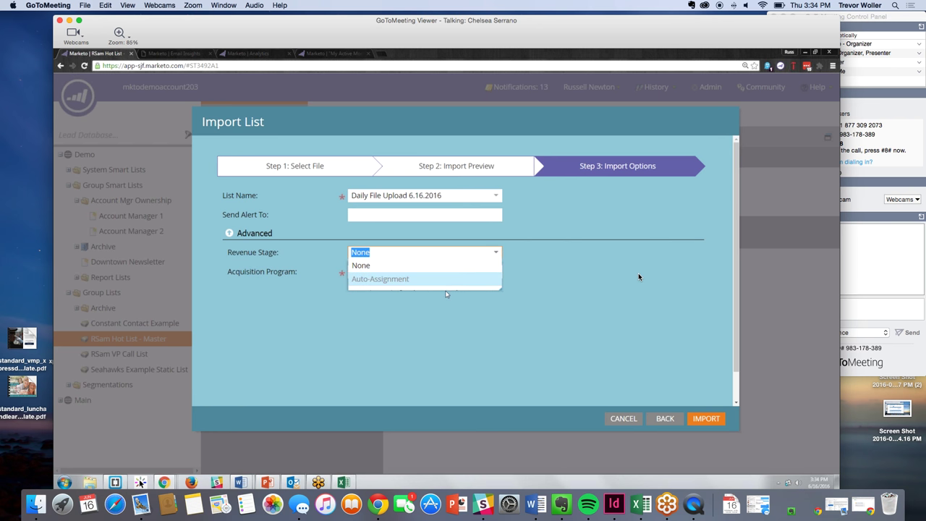
{"action": "left_click", "coordinate": [457, 268]}
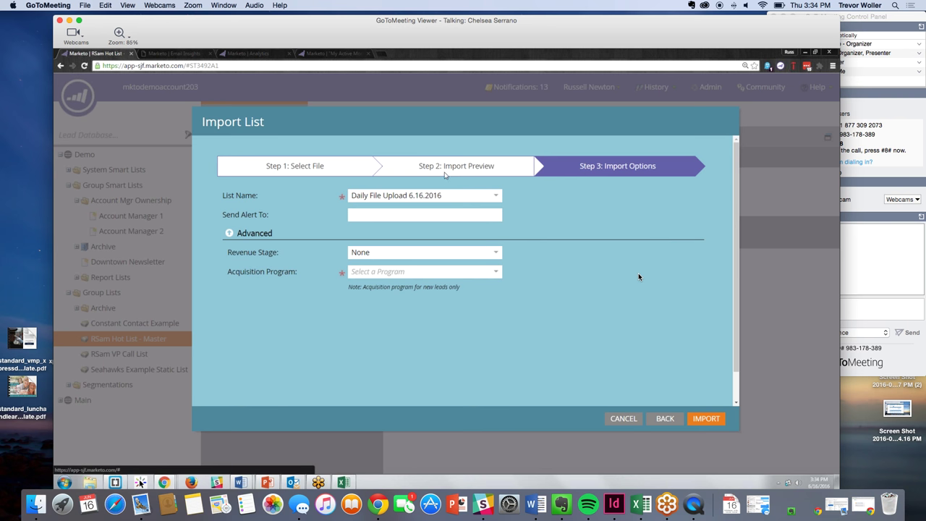
{"action": "left_click", "coordinate": [498, 271]}
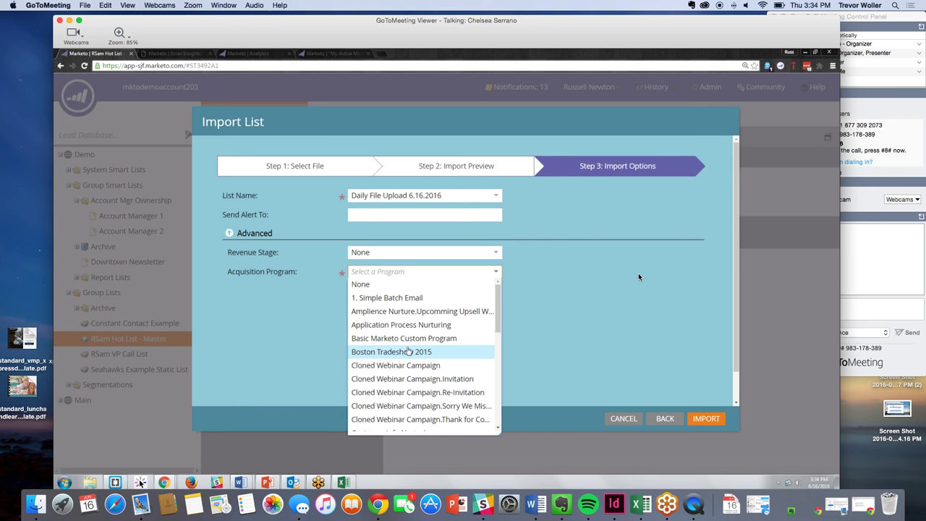
- Set the import's acquisition program to Boston Tradeshow 2015
{"action": "left_click", "coordinate": [390, 351]}
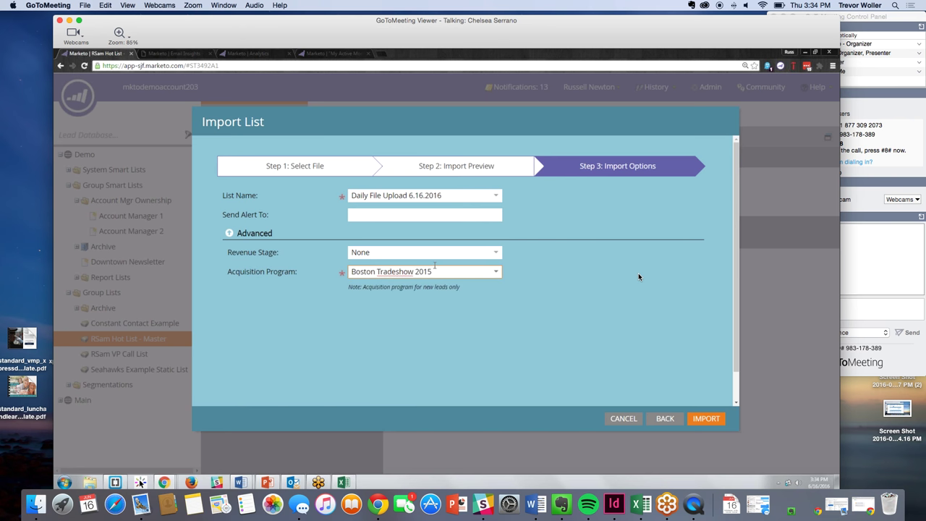
{"action": "left_click_drag", "start_coordinate": [434, 272], "coordinate": [260, 269]}
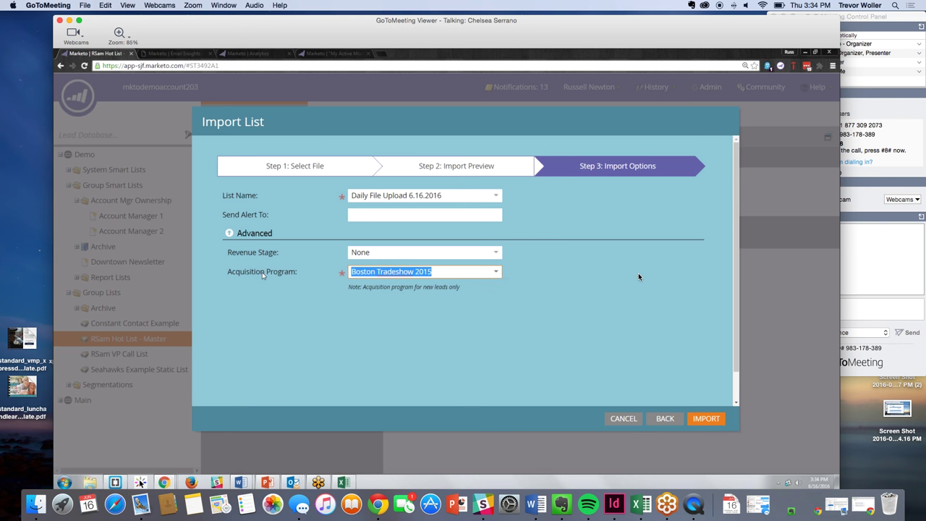
{"action": "left_click_drag", "start_coordinate": [298, 272], "coordinate": [228, 274]}
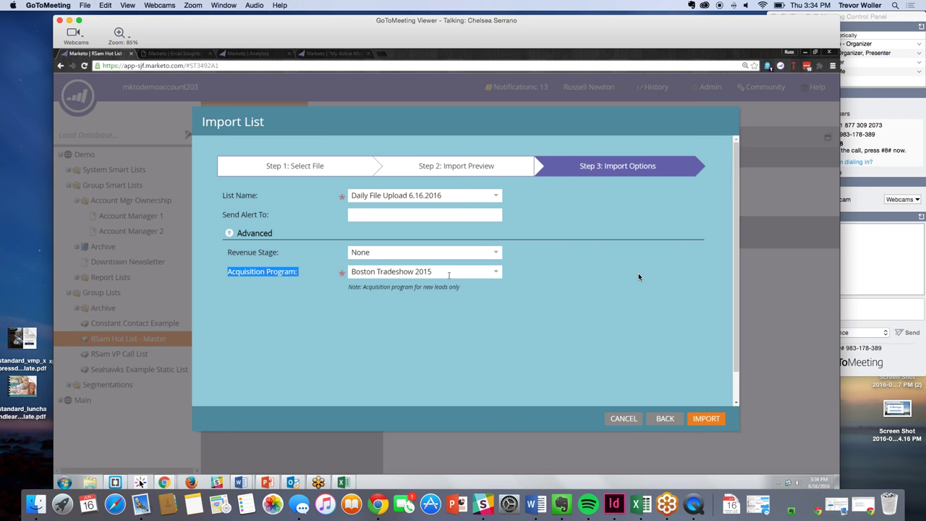
{"action": "left_click", "coordinate": [499, 274]}
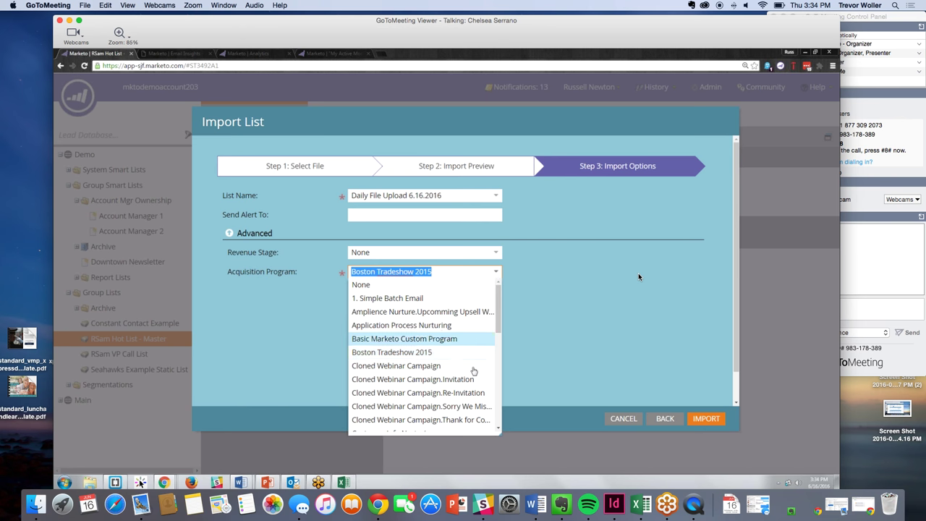
{"action": "left_click", "coordinate": [653, 332]}
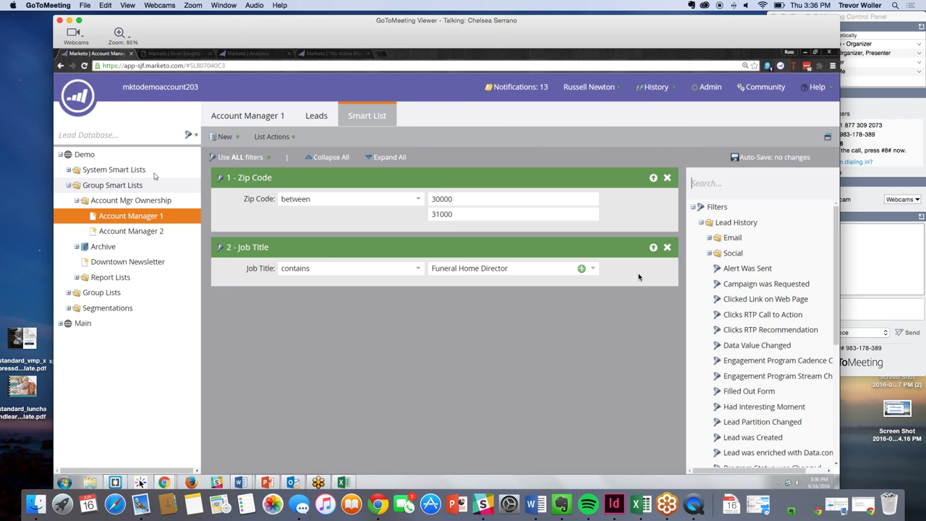
{"action": "left_click", "coordinate": [102, 157]}
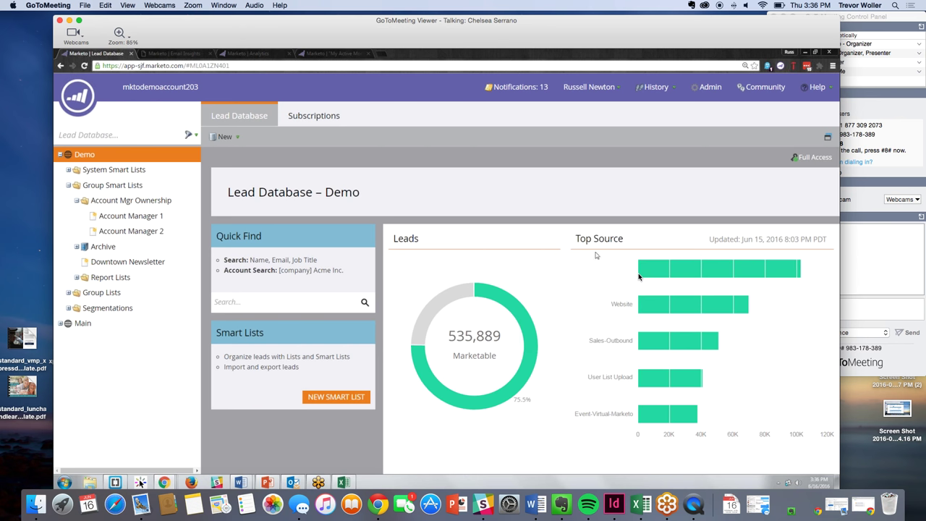
{"action": "left_click", "coordinate": [160, 219]}
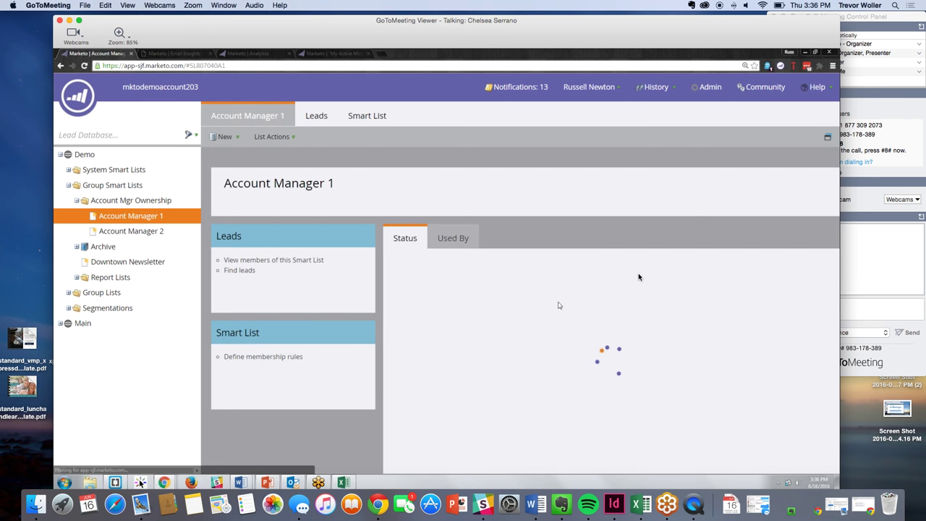
{"action": "left_click", "coordinate": [371, 115]}
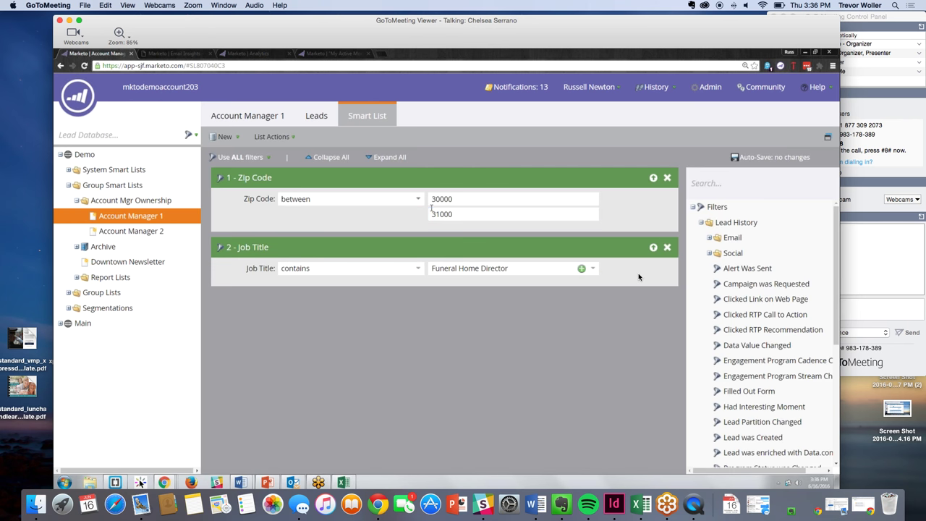
{"action": "left_click_drag", "start_coordinate": [447, 246], "coordinate": [447, 247]}
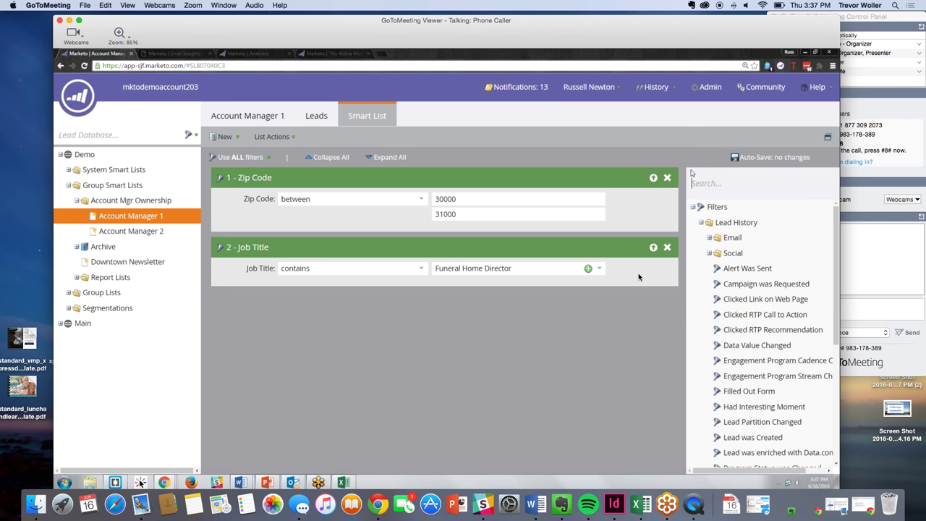
- Toggle the Zip Code (30000–31000) and Job Title filters, leaving both collapsed to summaries
{"action": "left_click", "coordinate": [653, 179]}
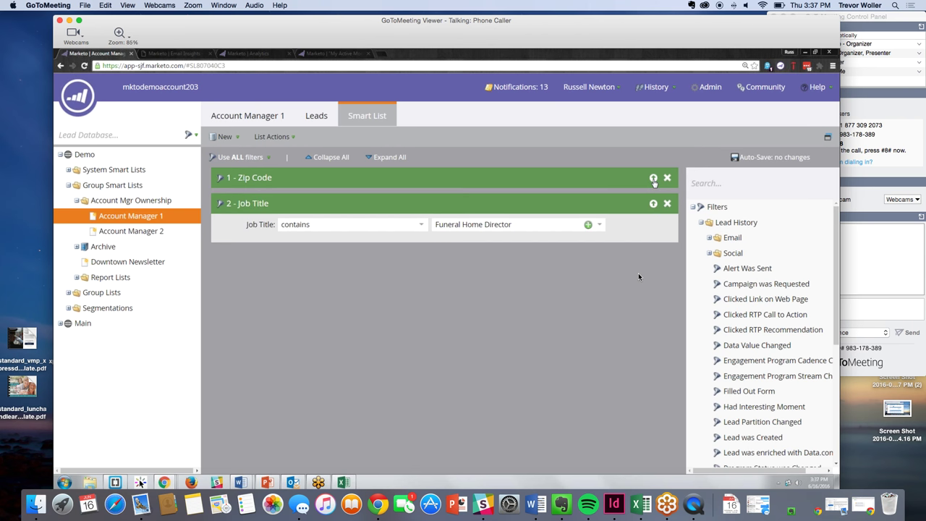
{"action": "left_click", "coordinate": [654, 204]}
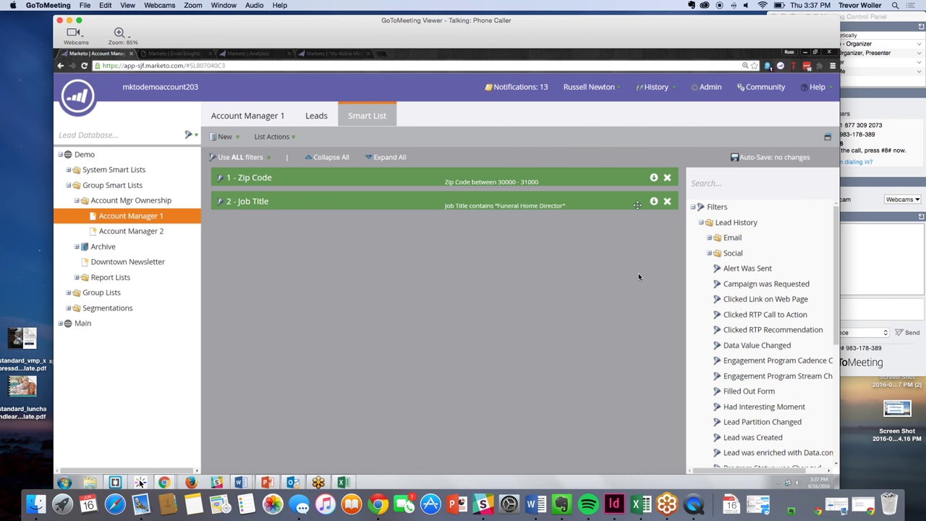
{"action": "left_click", "coordinate": [653, 201]}
{"action": "left_click", "coordinate": [653, 178]}
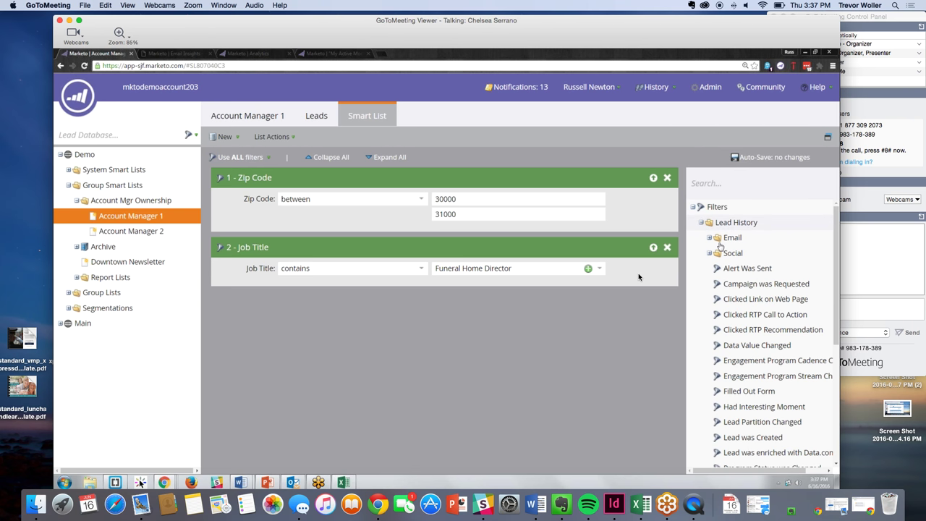
{"action": "left_click_drag", "start_coordinate": [476, 183], "coordinate": [477, 189]}
{"action": "left_click", "coordinate": [652, 178]}
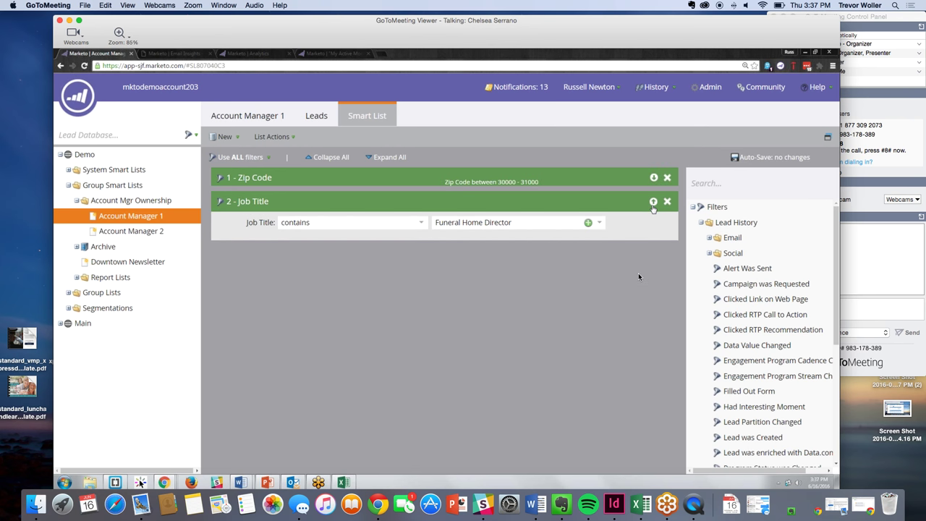
- Collapse Lead History, expand Lead Attributes, and return to the Account Manager 1 summary page
{"action": "left_click", "coordinate": [701, 223]}
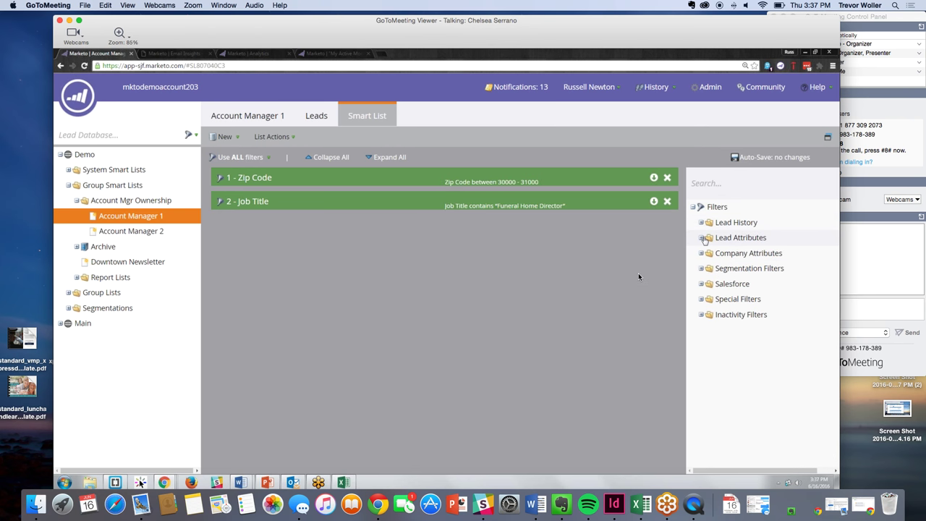
{"action": "left_click", "coordinate": [700, 238]}
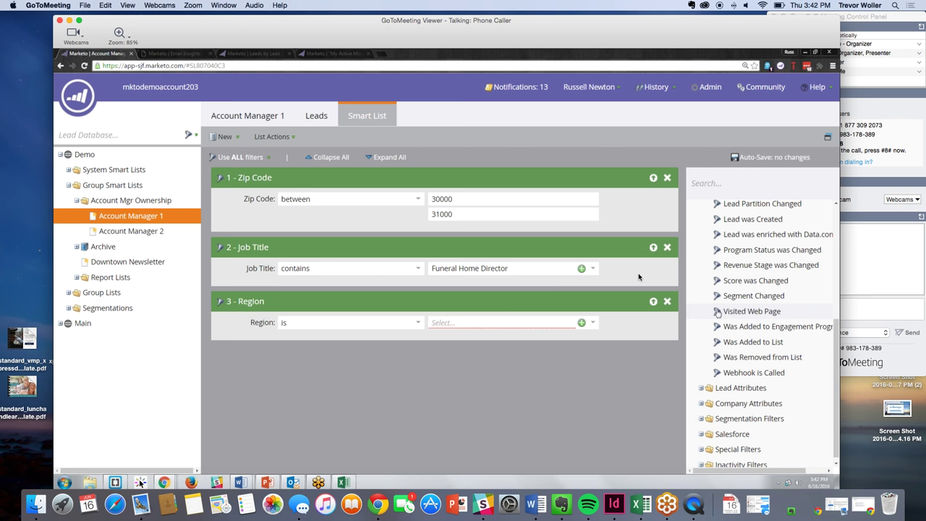
{"action": "left_click", "coordinate": [274, 118]}
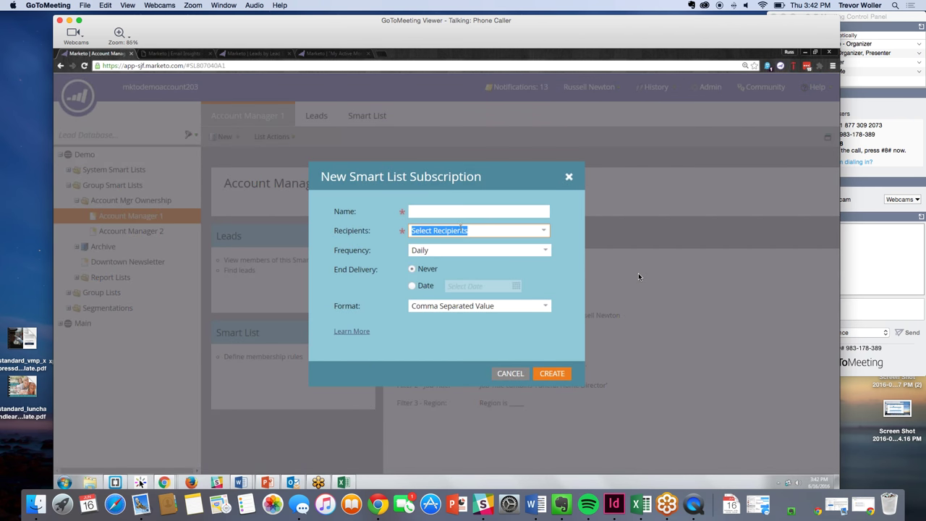
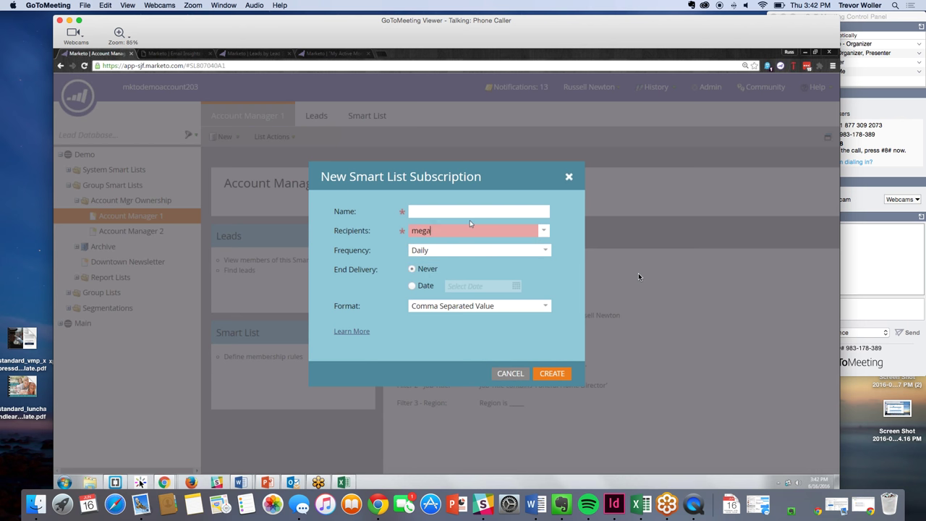
- Add a recipient's e-mail address and name the subscription Regional Consultant A Report
{"action": "left_click", "coordinate": [470, 217]}
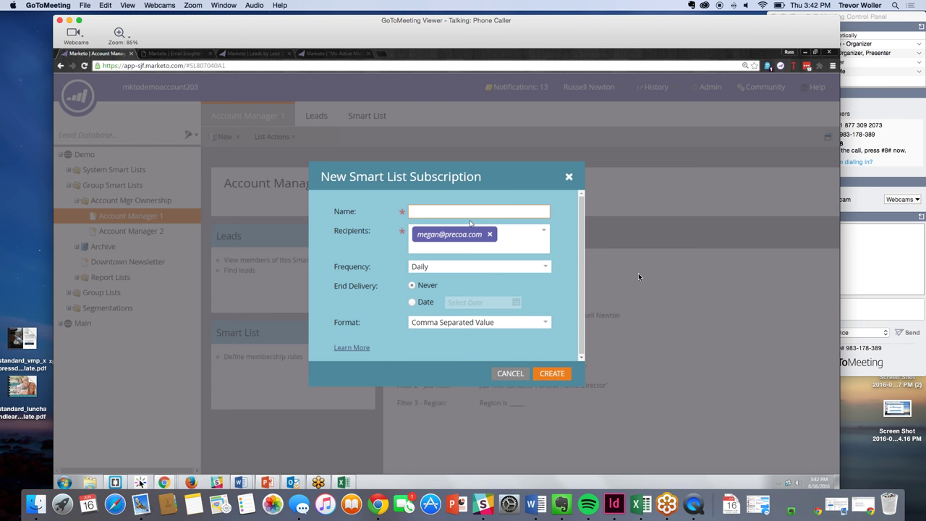
{"action": "type", "text": "Regional Consultant A Report"}
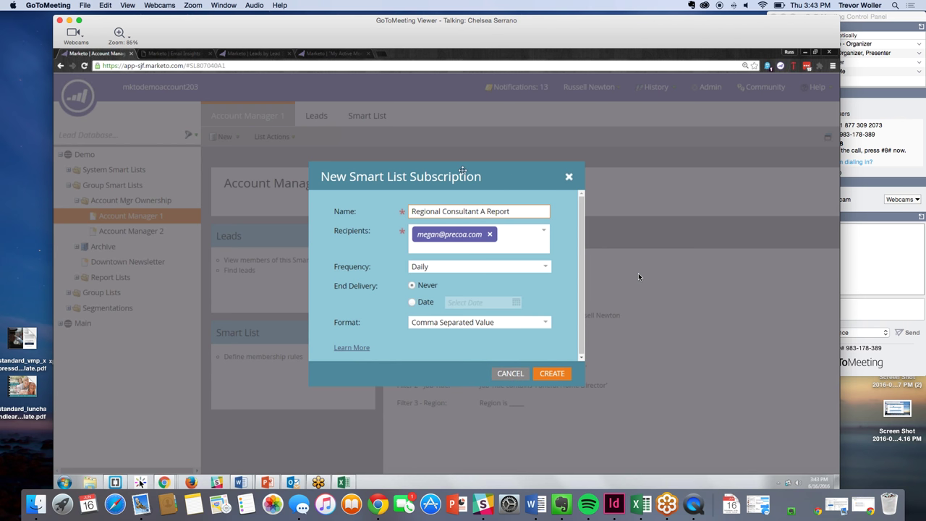
{"action": "left_click_drag", "start_coordinate": [462, 170], "coordinate": [470, 154]}
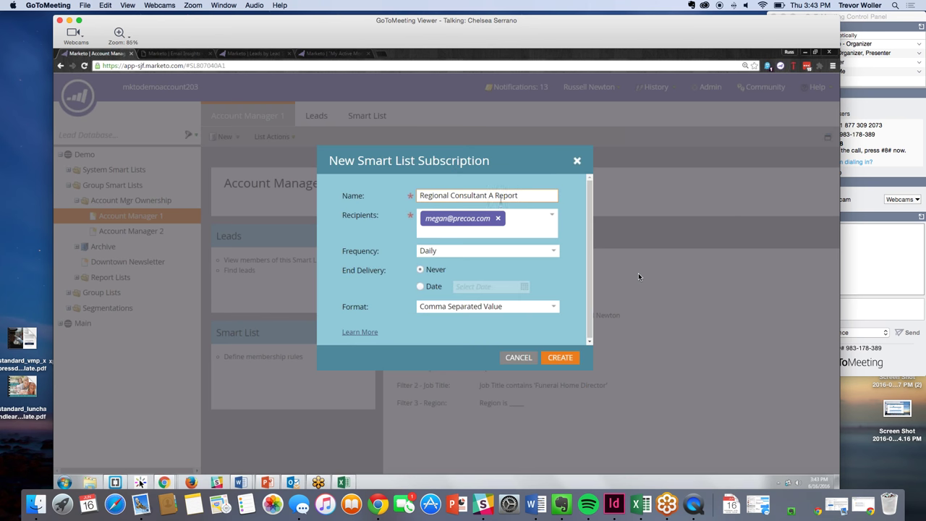
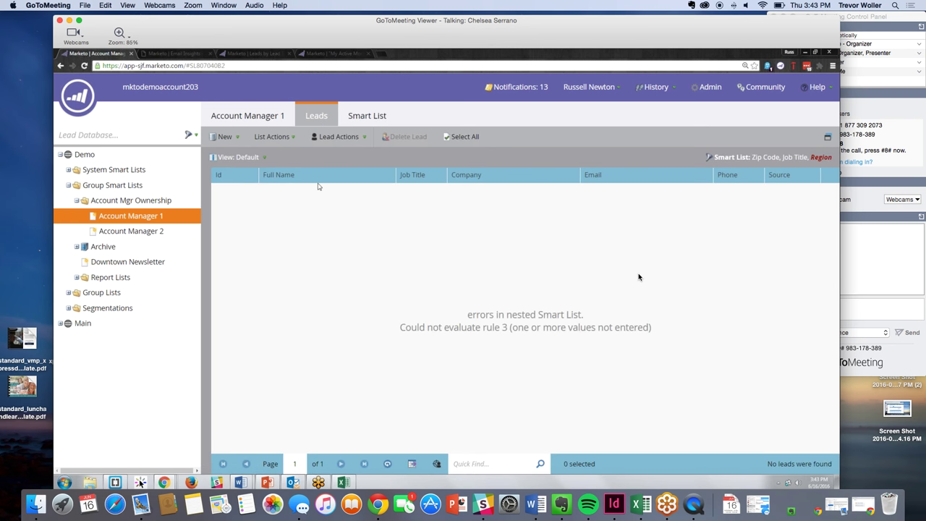
- From the View: Default menu, choose Create View for the Account Manager 1 leads list
{"action": "left_click", "coordinate": [263, 158]}
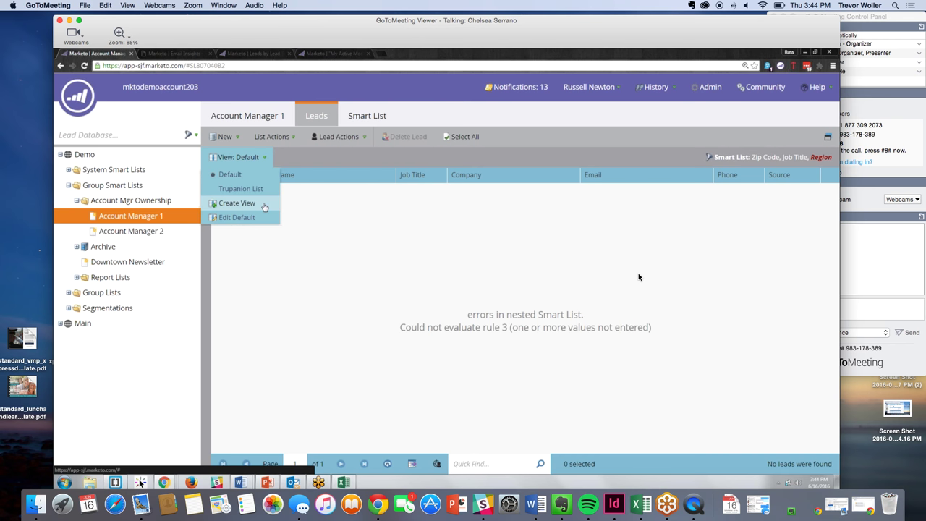
{"action": "left_click", "coordinate": [265, 205]}
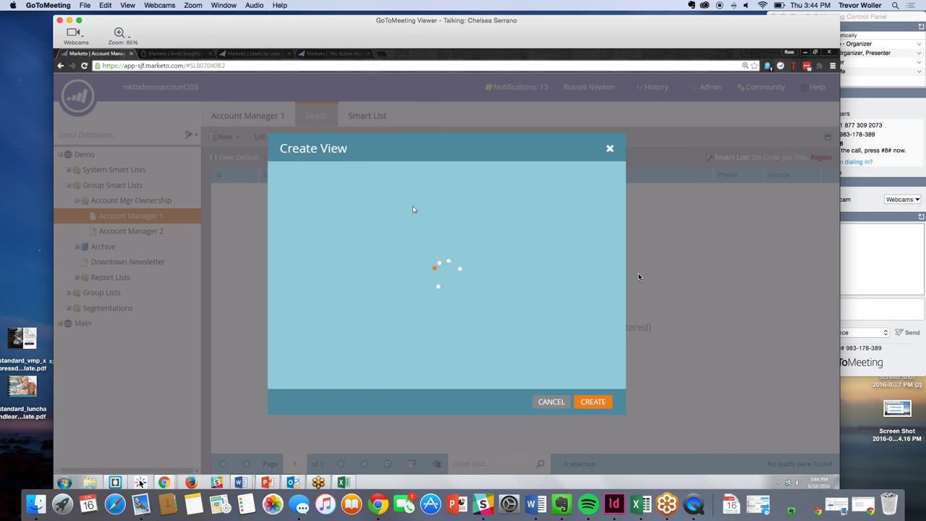
- Name the new lead view 'Call Center View'
{"action": "left_click", "coordinate": [416, 182]}
{"action": "type", "text": "Call C"}
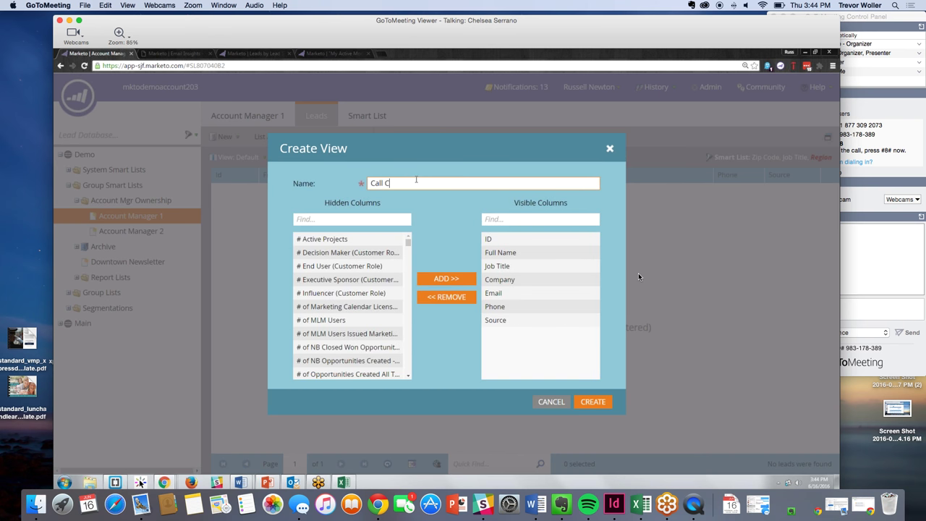
{"action": "type", "text": "enter View"}
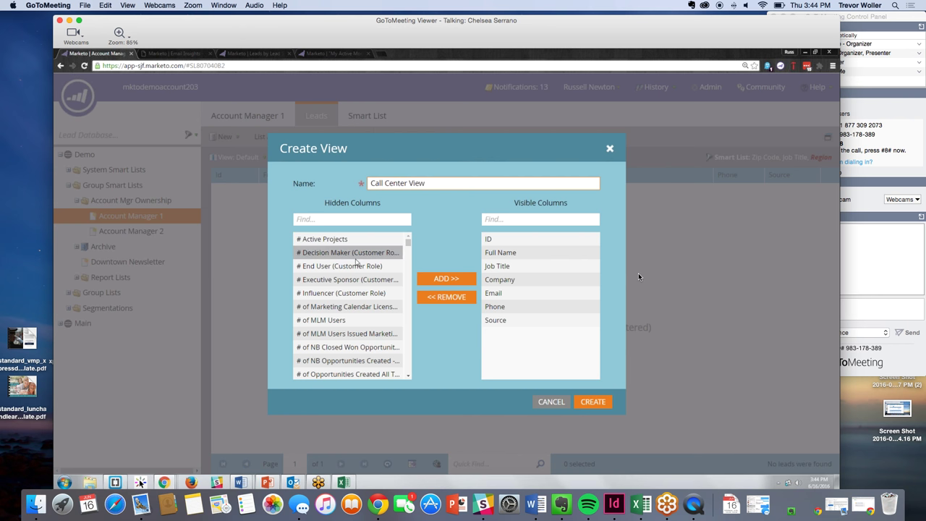
{"action": "scroll", "coordinate": [351, 290], "scroll_direction": "down", "scroll_amount": 5}
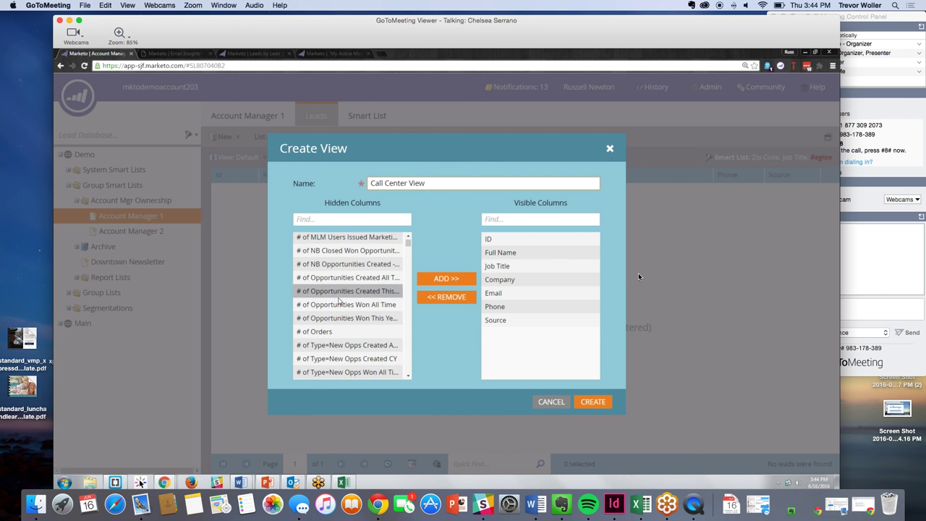
- Search the hidden columns for 'Phone' and add Main Phone to the visible columns
{"action": "left_click", "coordinate": [326, 219]}
{"action": "type", "text": "Pho"}
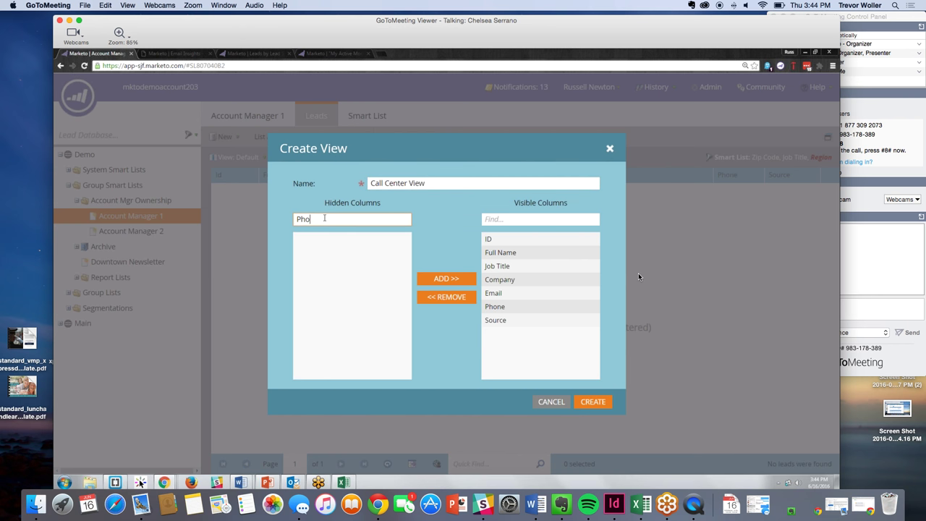
{"action": "type", "text": "ne"}
{"action": "scroll", "coordinate": [345, 263], "scroll_direction": "down", "scroll_amount": 3}
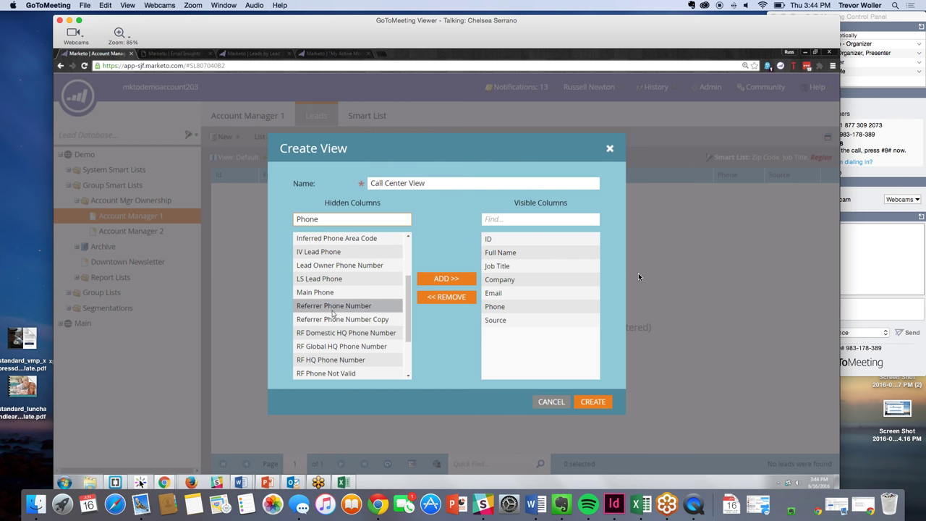
{"action": "scroll", "coordinate": [332, 311], "scroll_direction": "down", "scroll_amount": 3}
{"action": "scroll", "coordinate": [327, 354], "scroll_direction": "up", "scroll_amount": 2}
{"action": "scroll", "coordinate": [327, 340], "scroll_direction": "up", "scroll_amount": 3}
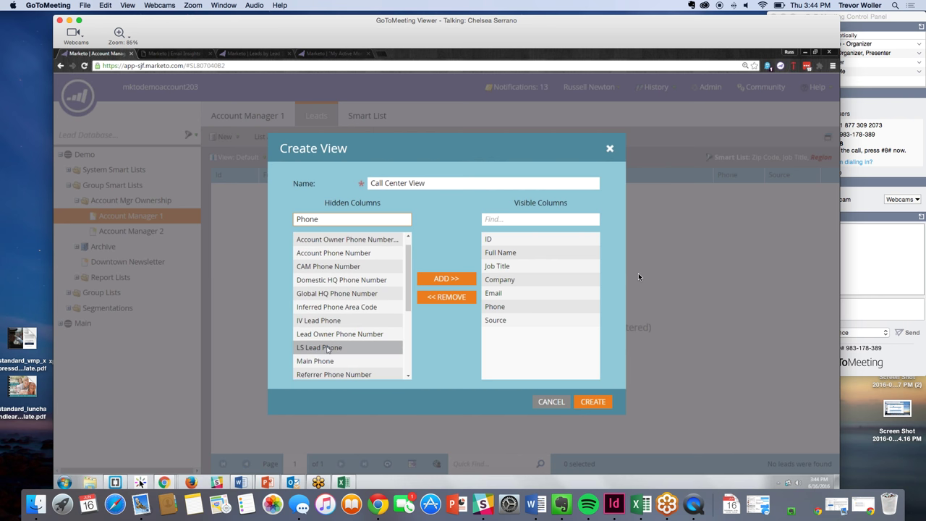
{"action": "scroll", "coordinate": [325, 289], "scroll_direction": "down", "scroll_amount": 3}
{"action": "left_click_drag", "start_coordinate": [320, 252], "coordinate": [545, 345]}
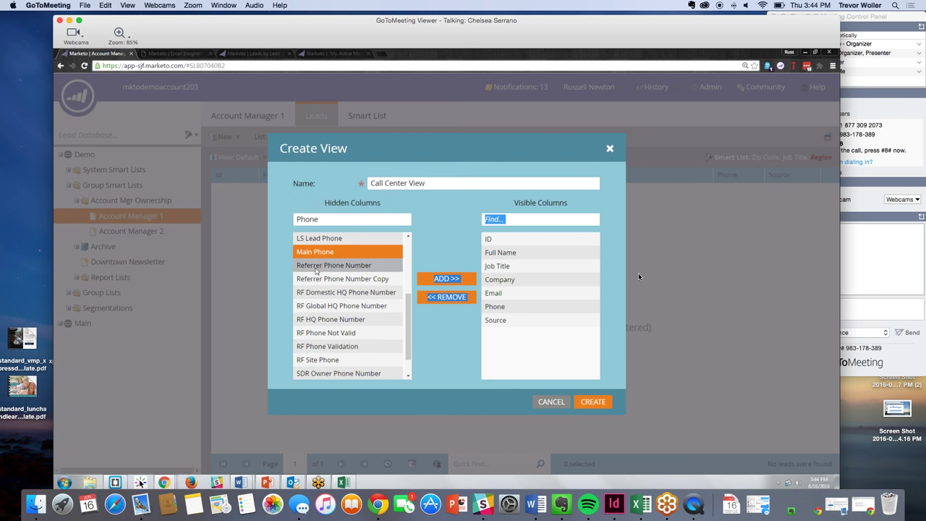
{"action": "left_click", "coordinate": [445, 267]}
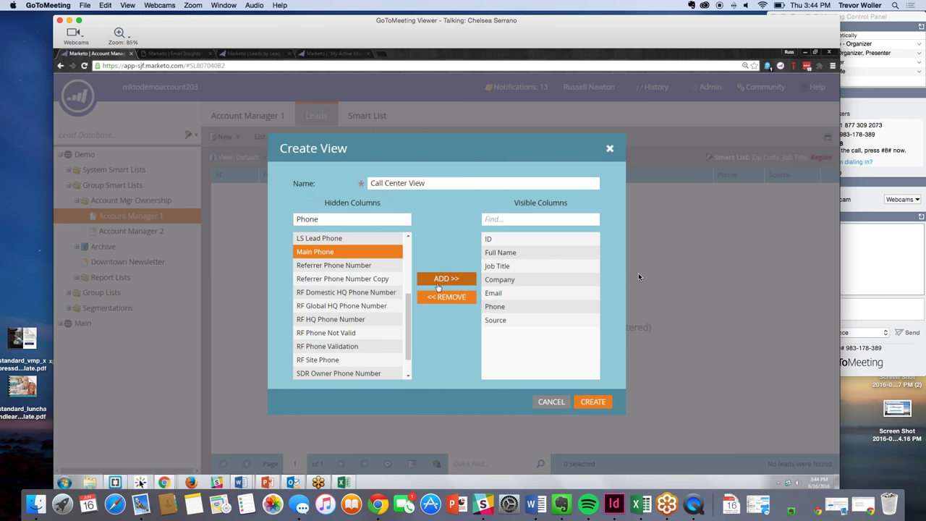
{"action": "left_click", "coordinate": [438, 282]}
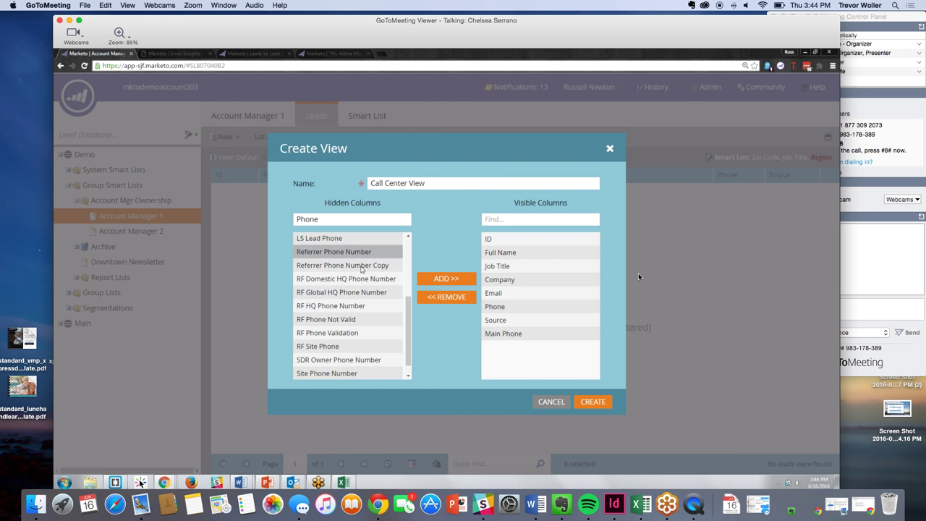
{"action": "scroll", "coordinate": [358, 293], "scroll_direction": "down", "scroll_amount": 1}
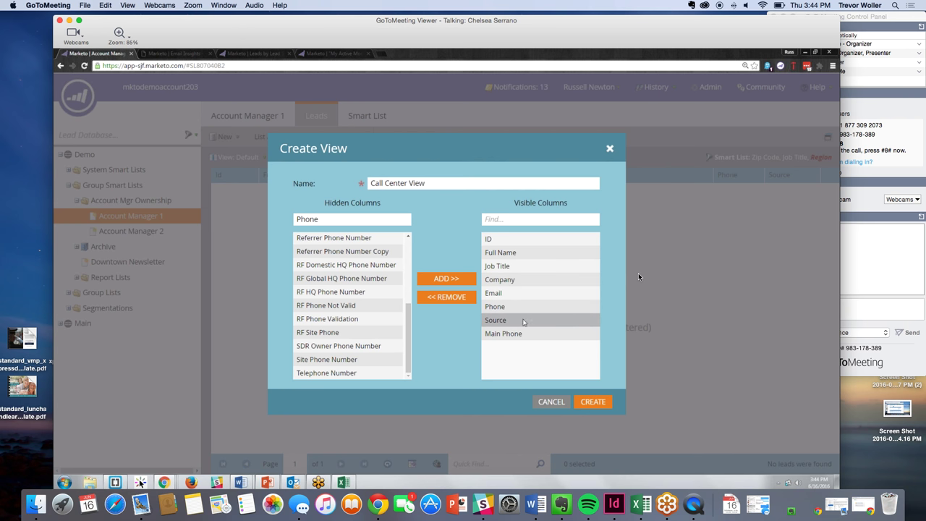
- Cancel the Call Center View without saving and keep the list on the Default view
{"action": "left_click", "coordinate": [551, 402]}
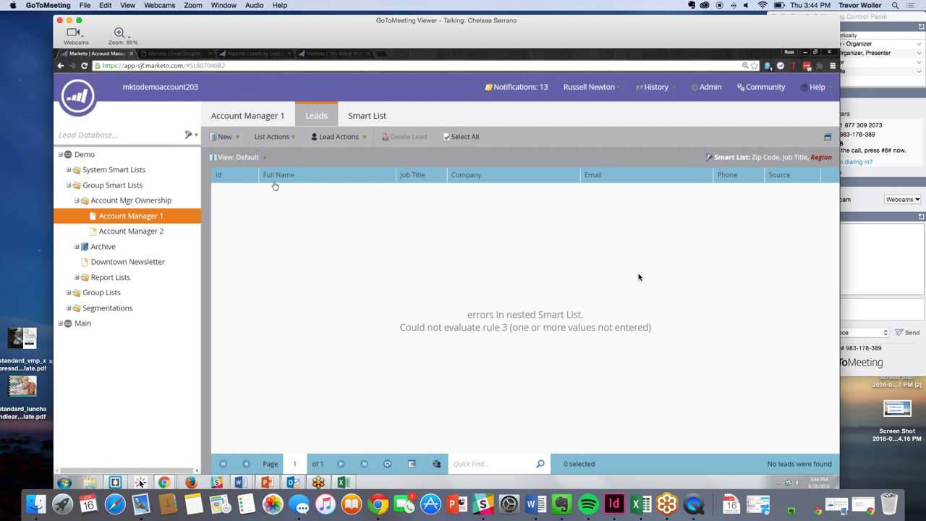
{"action": "left_click", "coordinate": [264, 158]}
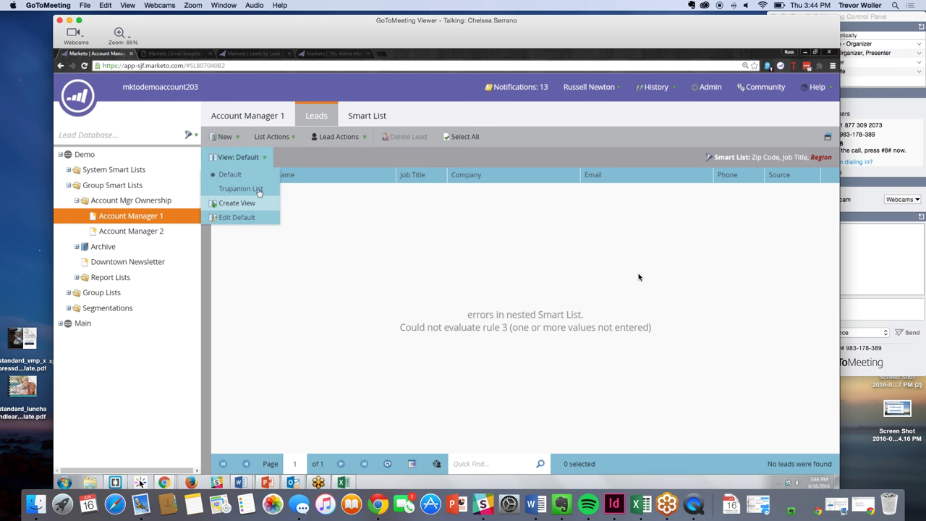
{"action": "left_click", "coordinate": [425, 194]}
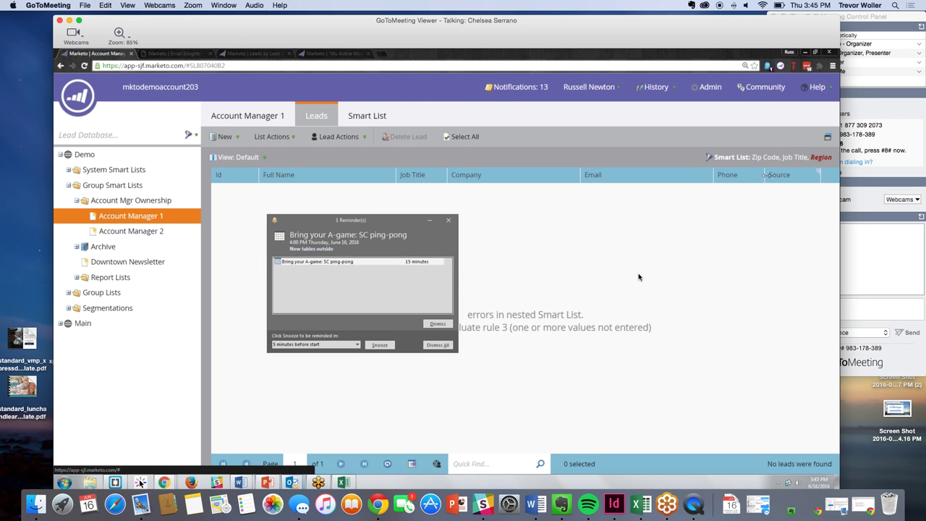
- Dismiss the ping-pong meeting reminder, collapse Account Mgr Ownership, and open the main navigation menu
{"action": "left_click", "coordinate": [450, 220]}
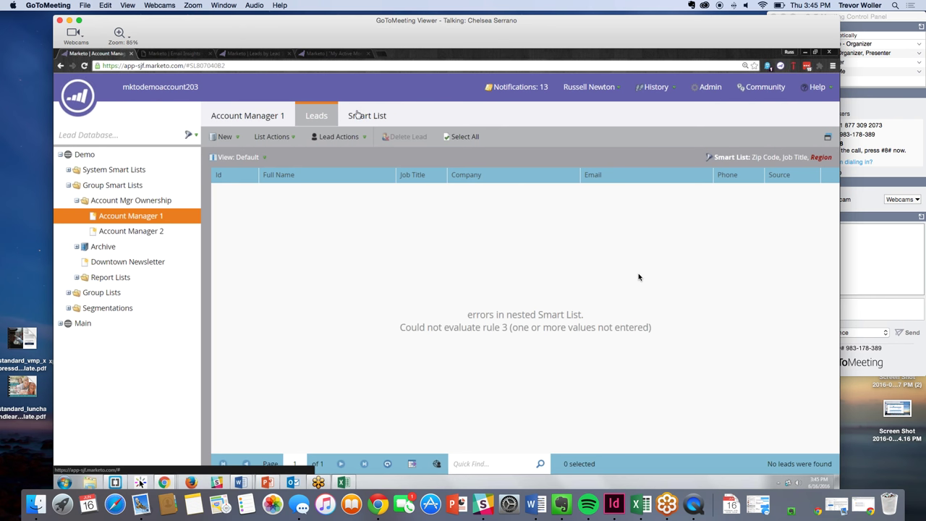
{"action": "left_click", "coordinate": [76, 202]}
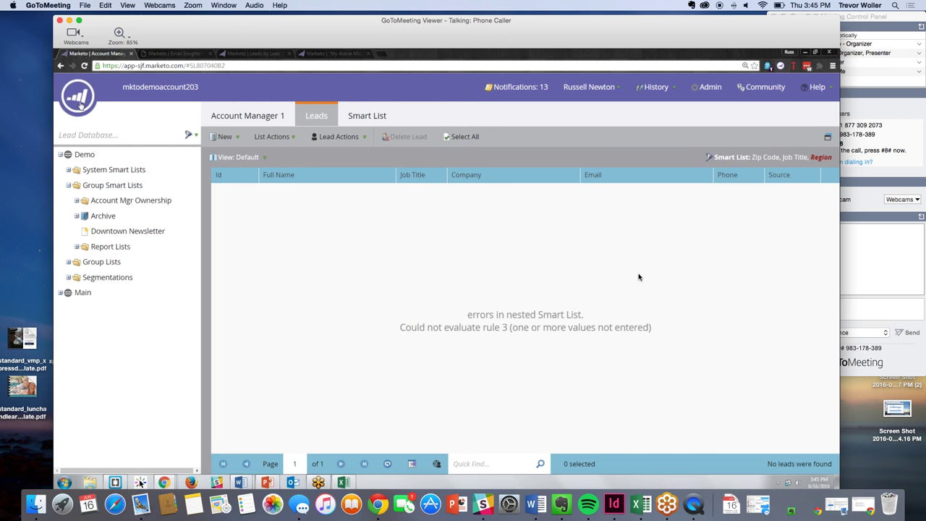
{"action": "left_click", "coordinate": [80, 105]}
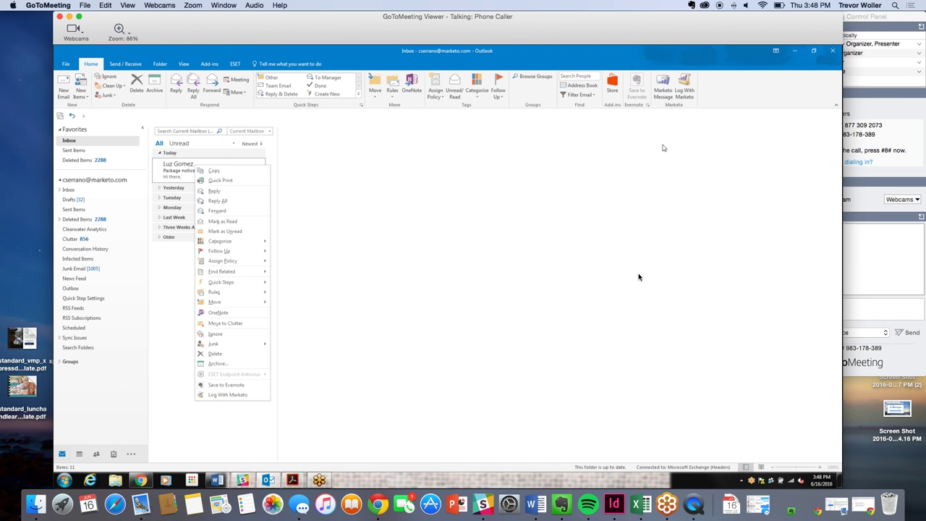
- Preview Marketo message templates such as CDG - Calendar Demo Recording and Avaus Partner Event Stockholm
{"action": "left_click", "coordinate": [664, 92]}
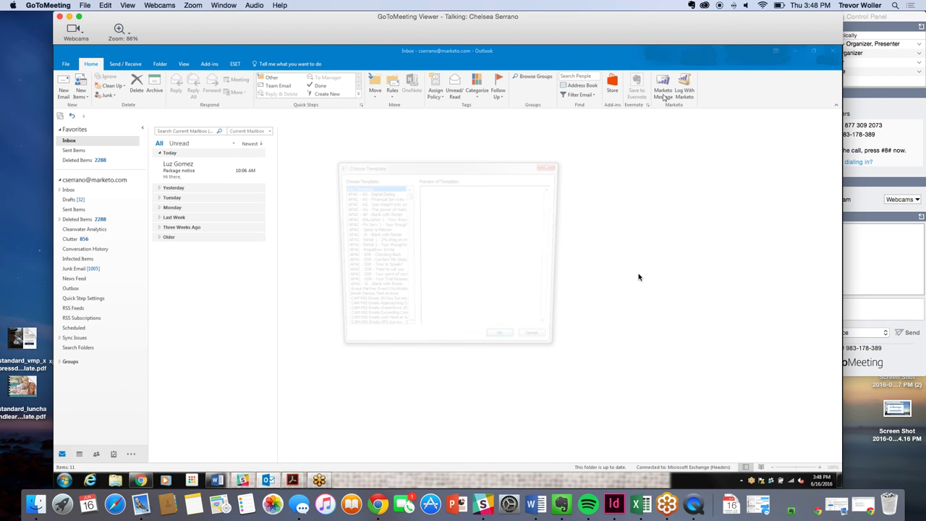
{"action": "scroll", "coordinate": [377, 239], "scroll_direction": "down", "scroll_amount": 6}
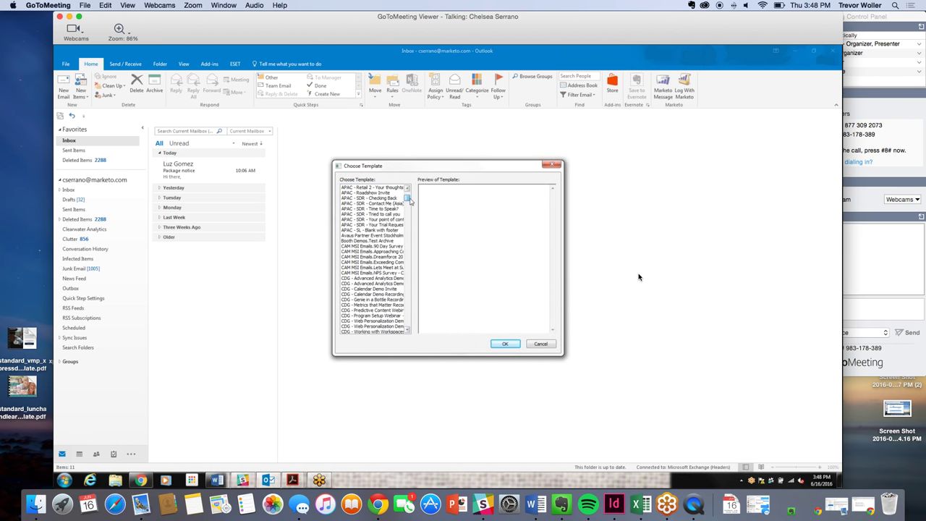
{"action": "left_click", "coordinate": [378, 236]}
{"action": "key", "text": "Down"}
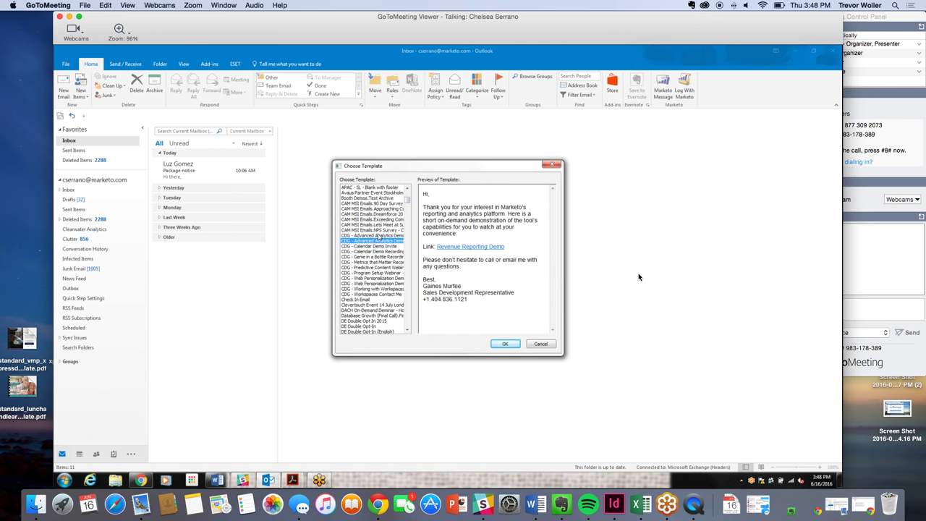
{"action": "key", "text": "Down"}
{"action": "key", "text": "Down"}
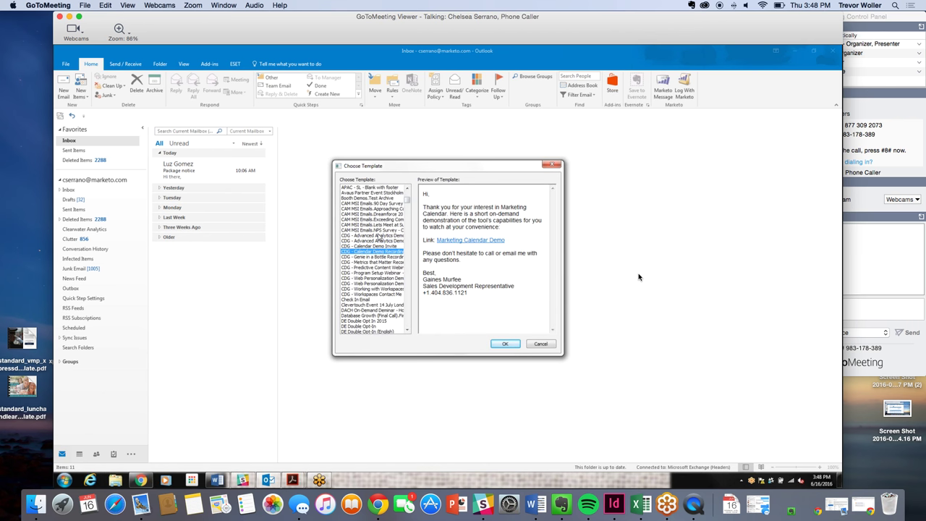
{"action": "key", "text": "Down"}
{"action": "key", "text": "Up"}
{"action": "key", "text": "Up"}
{"action": "key", "text": "Up"}
{"action": "key", "text": "Up"}
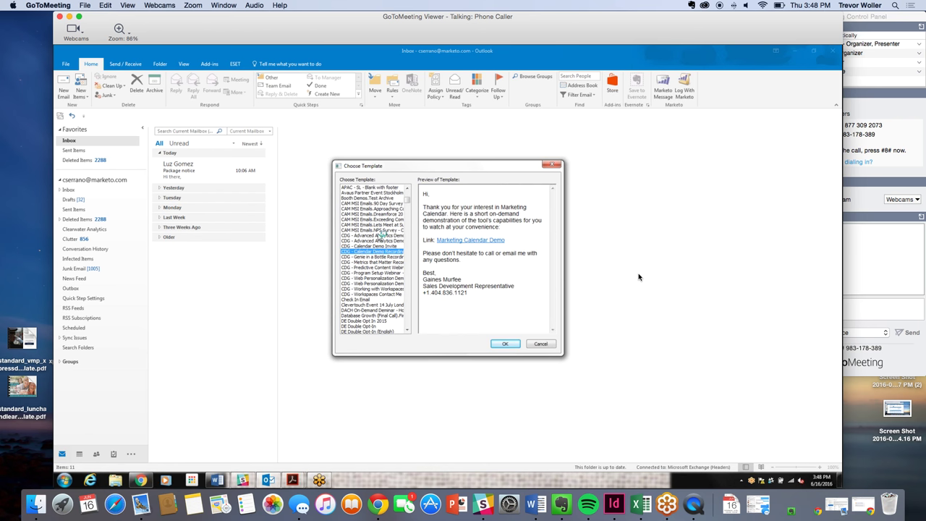
{"action": "key", "text": "Up"}
{"action": "key", "text": "Up"}
{"action": "key", "text": "Up"}
{"action": "key", "text": "Up"}
{"action": "key", "text": "Up"}
{"action": "key", "text": "Up"}
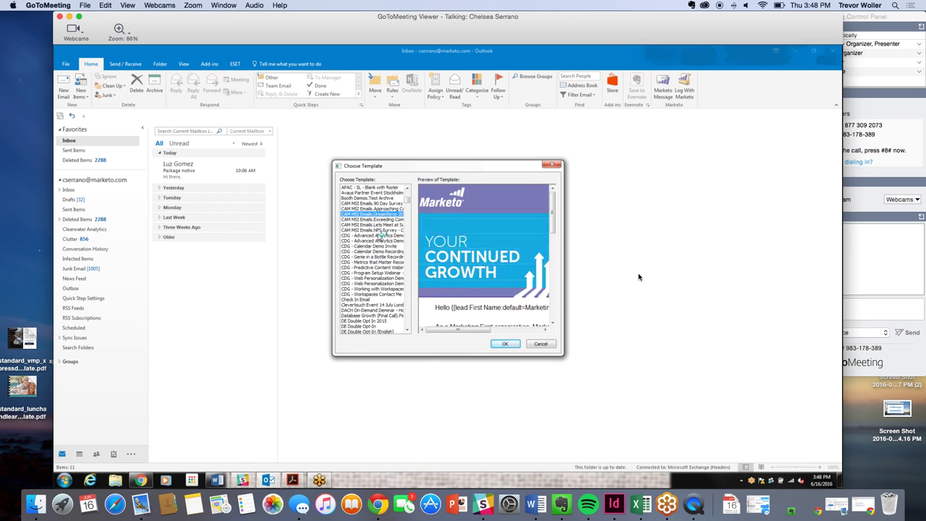
{"action": "key", "text": "Up"}
{"action": "key", "text": "Up"}
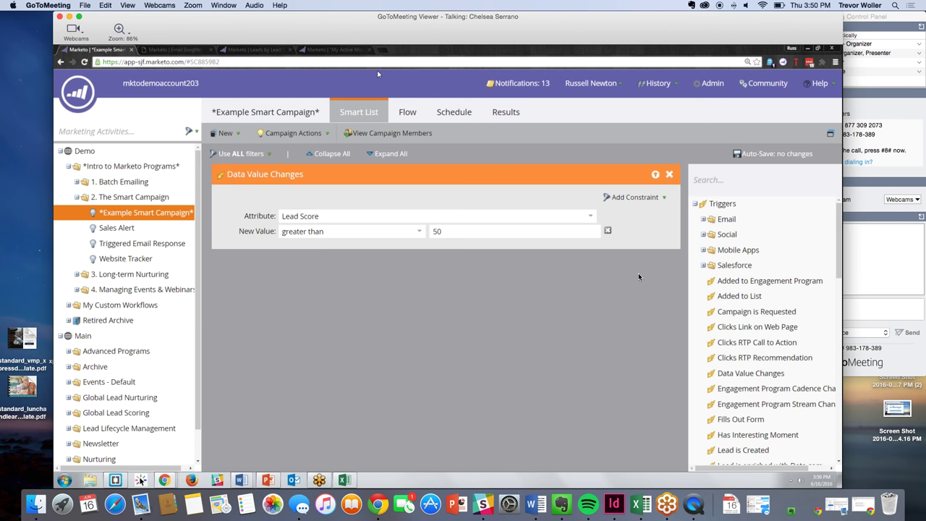
- Replace the Data Value Changes filter with a Member of Smart List filter
{"action": "left_click", "coordinate": [668, 175]}
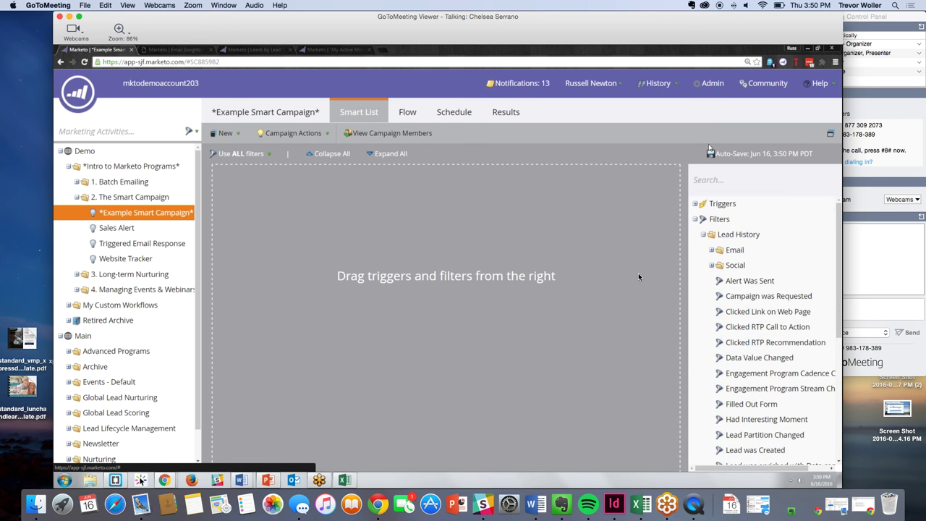
{"action": "type", "text": "Member of"}
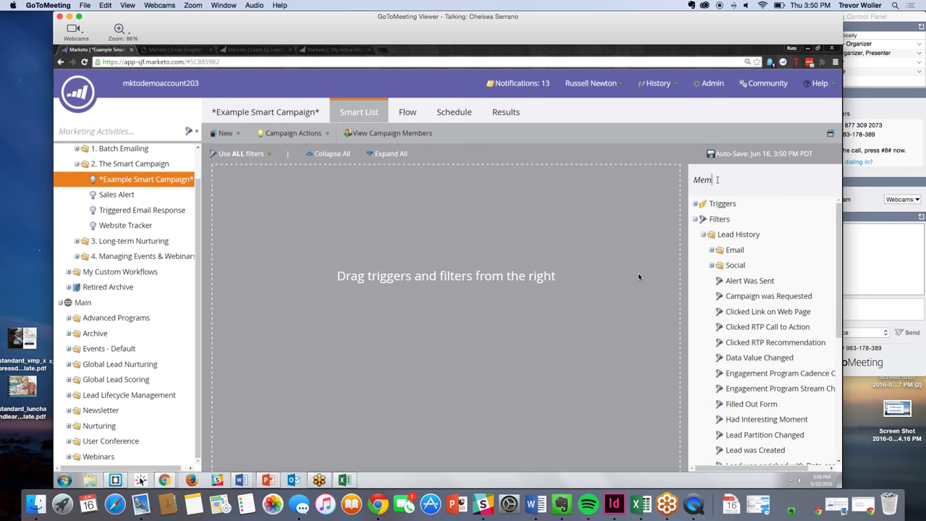
{"action": "key", "text": "BackSpace"}
{"action": "key", "text": "BackSpace"}
{"action": "key", "text": "BackSpace"}
{"action": "key", "text": "BackSpace"}
{"action": "key", "text": "BackSpace"}
{"action": "type", "text": "er of L"}
{"action": "key", "text": "BackSpace"}
{"action": "type", "text": "Smart"}
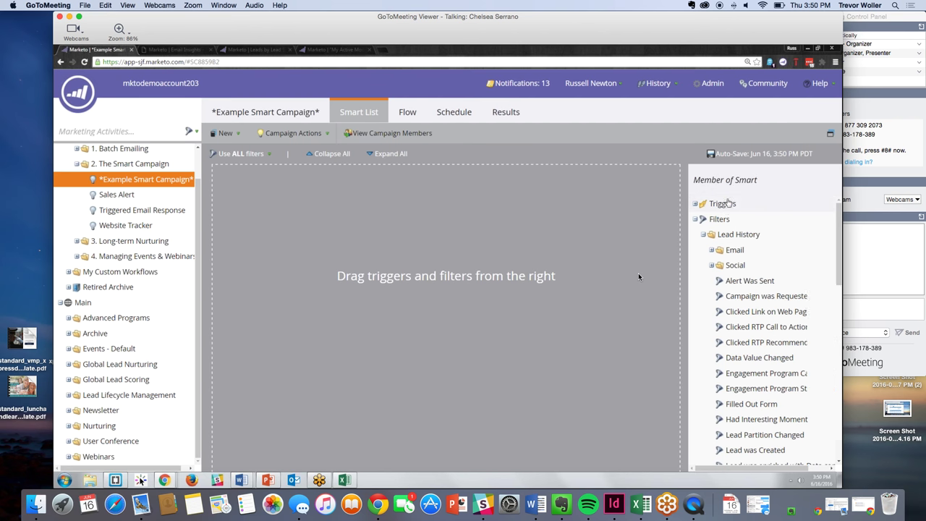
{"action": "left_click_drag", "start_coordinate": [727, 253], "coordinate": [434, 188]}
- Add a Customer Lifecycle Stage filter with the value Acquisition
{"action": "key", "text": "super+a"}
{"action": "type", "text": "Stage"}
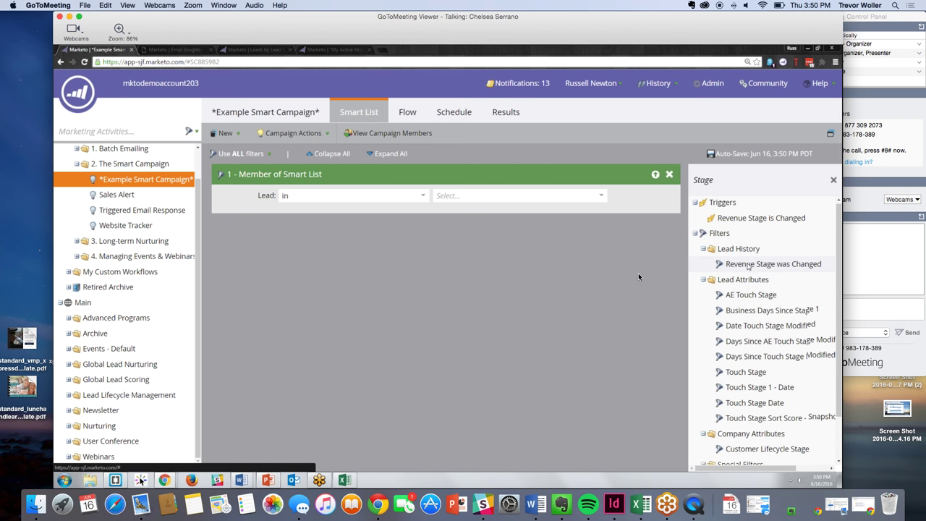
{"action": "scroll", "coordinate": [759, 325], "scroll_direction": "down", "scroll_amount": 2}
{"action": "left_click_drag", "start_coordinate": [766, 395], "coordinate": [434, 301]}
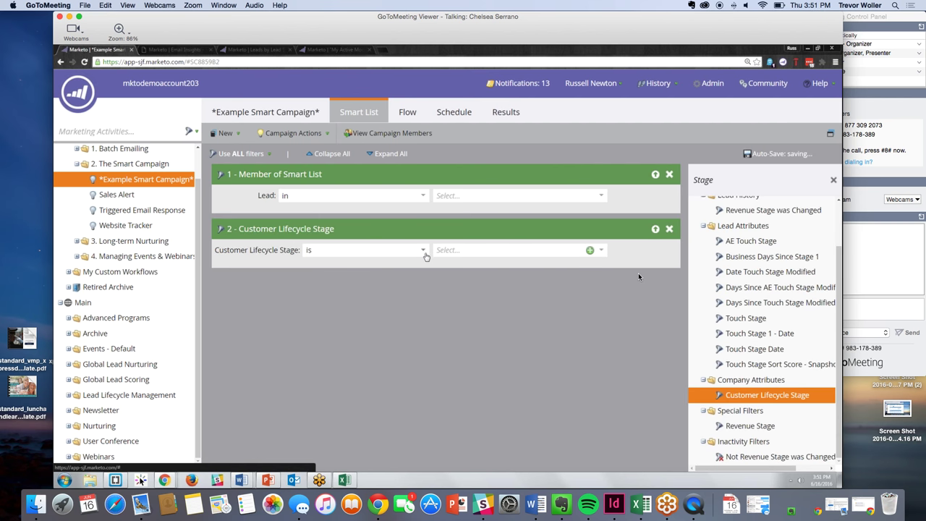
{"action": "left_click", "coordinate": [458, 250]}
{"action": "type", "text": "Acqu"}
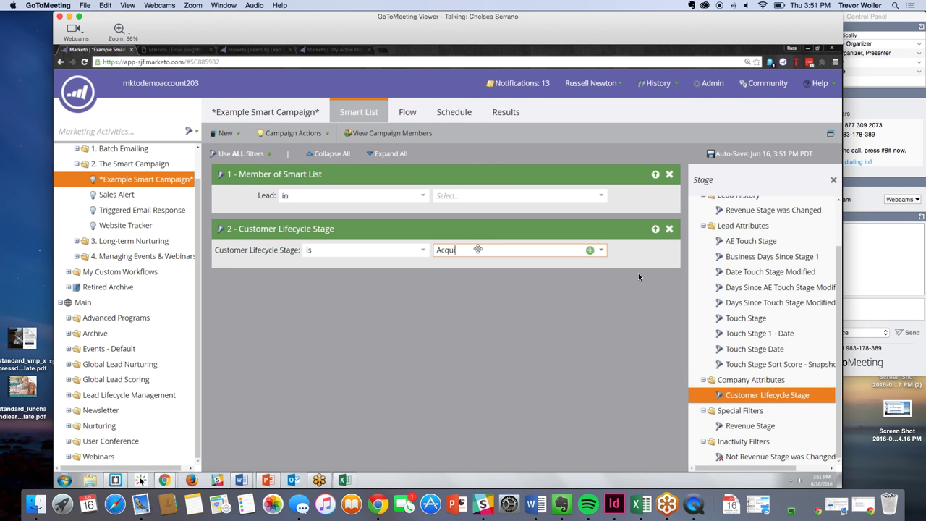
{"action": "type", "text": "isition"}
{"action": "key", "text": "Return"}
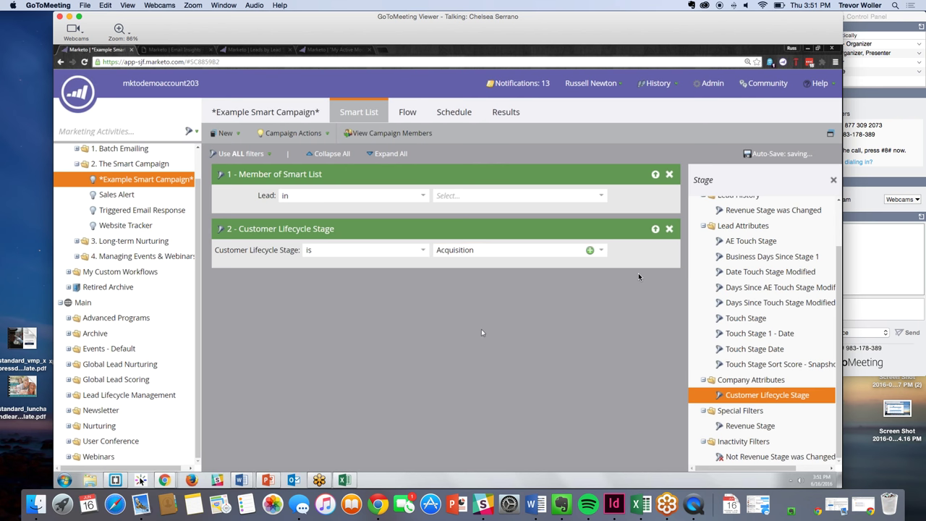
{"action": "scroll", "coordinate": [780, 217], "scroll_direction": "up", "scroll_amount": 3}
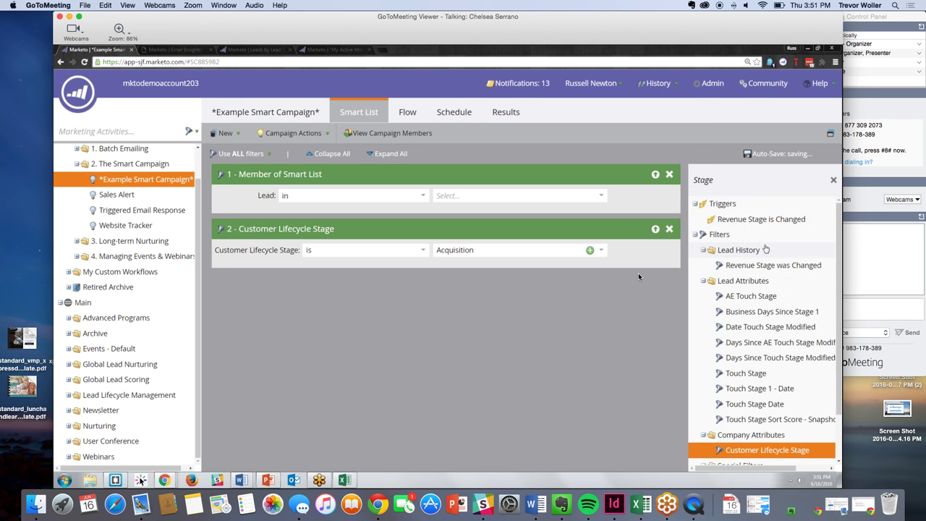
- Drag an item into the campaign flow, then switch to the My Active Model page
{"action": "left_click_drag", "start_coordinate": [745, 219], "coordinate": [321, 203]}
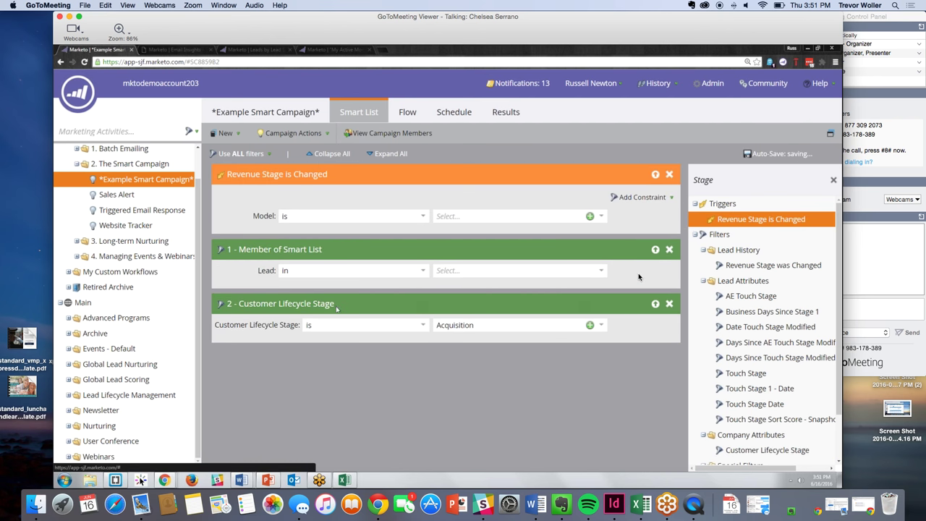
{"action": "left_click", "coordinate": [315, 48]}
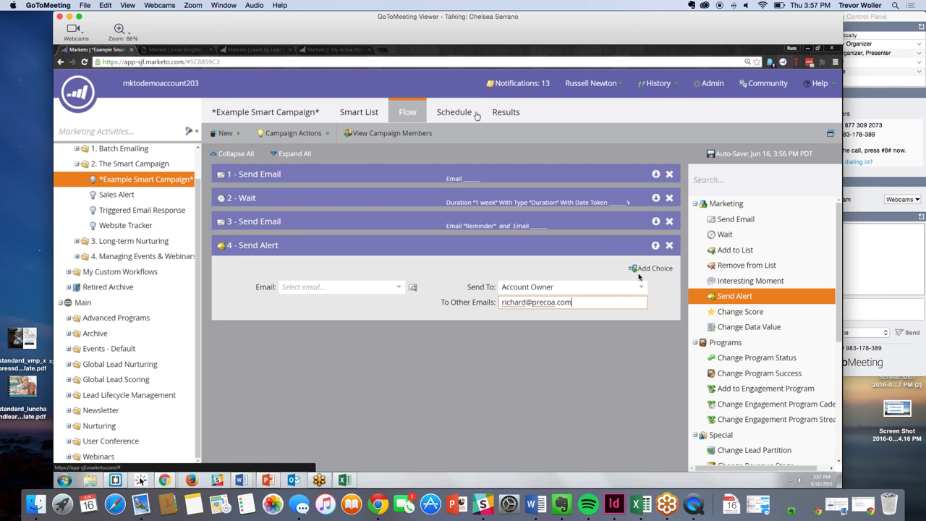
- Leave the Send Alert email choice unset and switch to the campaign's Smart List filters
{"action": "left_click", "coordinate": [398, 287]}
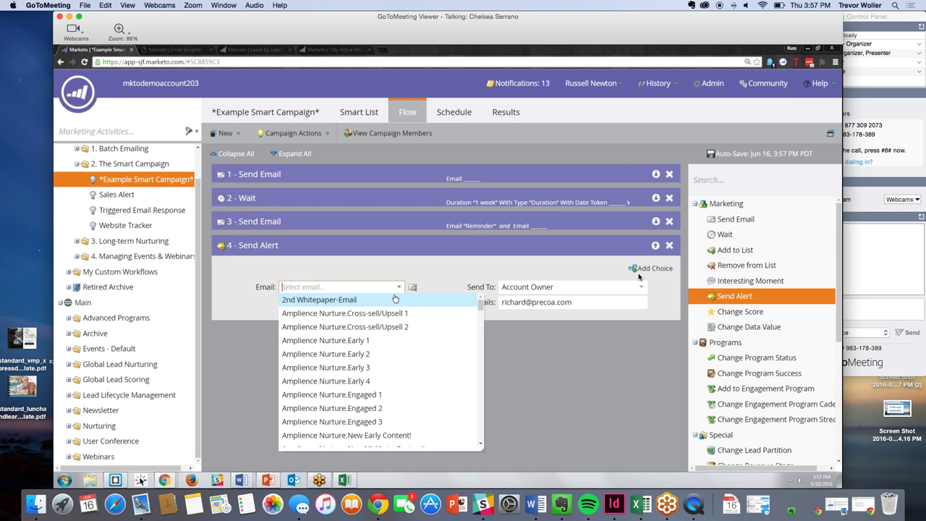
{"action": "left_click", "coordinate": [405, 273]}
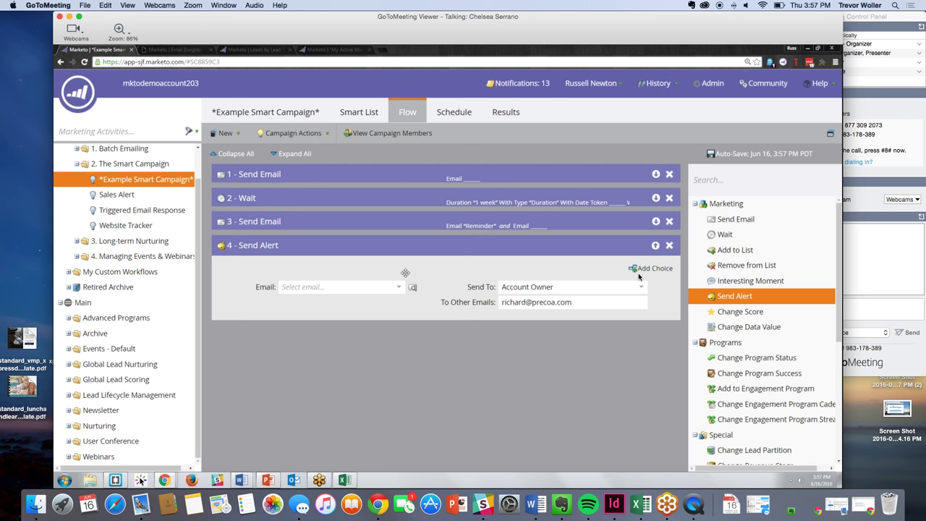
{"action": "left_click", "coordinate": [374, 117]}
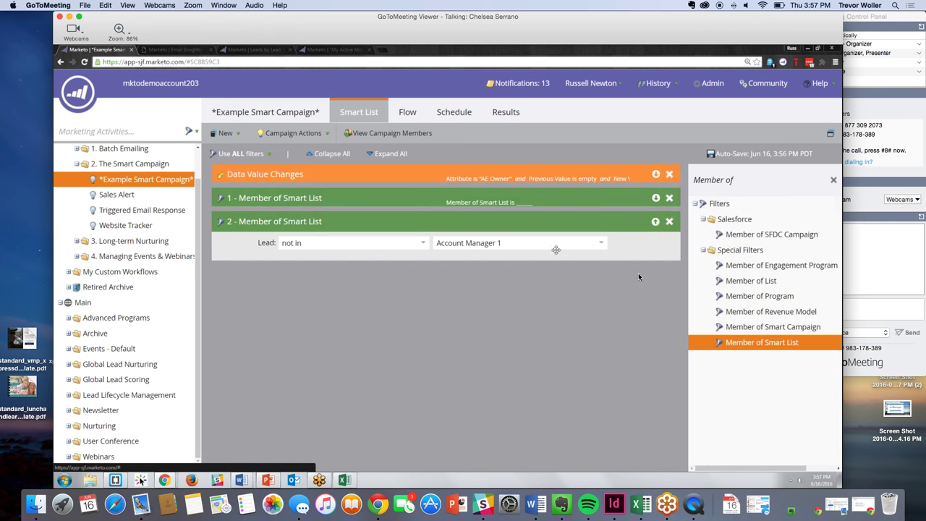
- Add a Lead Score greater than 50 filter and delete the Member of Smart List filter
{"action": "left_click", "coordinate": [833, 181]}
{"action": "type", "text": "Lead Score"}
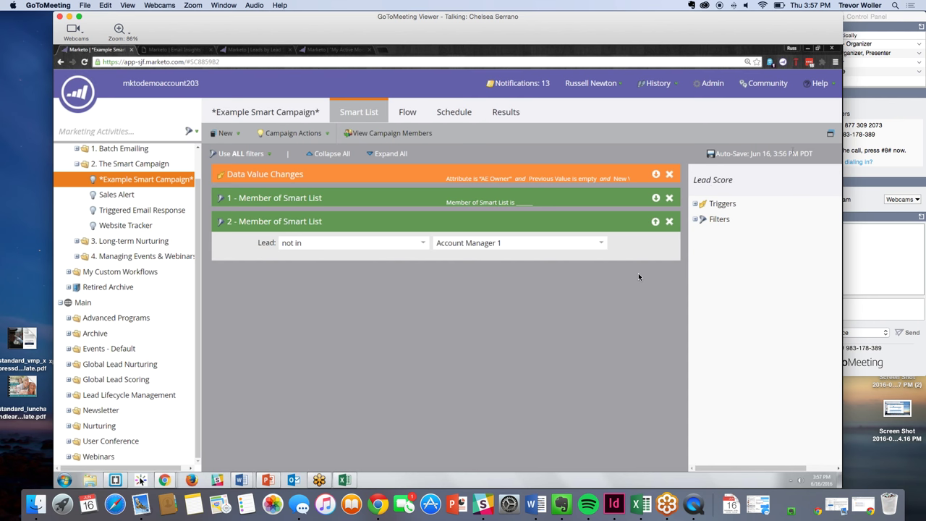
{"action": "left_click_drag", "start_coordinate": [744, 264], "coordinate": [453, 320]}
{"action": "left_click", "coordinate": [423, 297]}
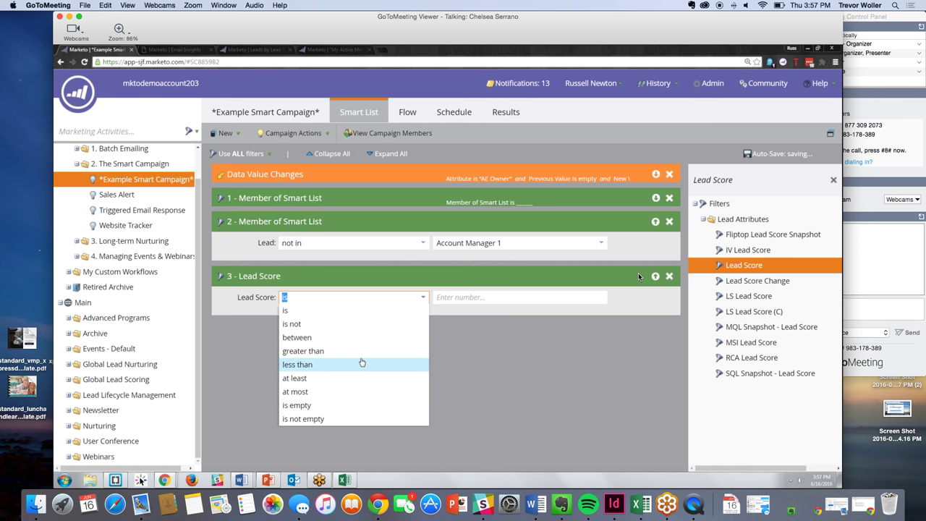
{"action": "left_click", "coordinate": [347, 350]}
{"action": "left_click", "coordinate": [441, 296]}
{"action": "type", "text": "50"}
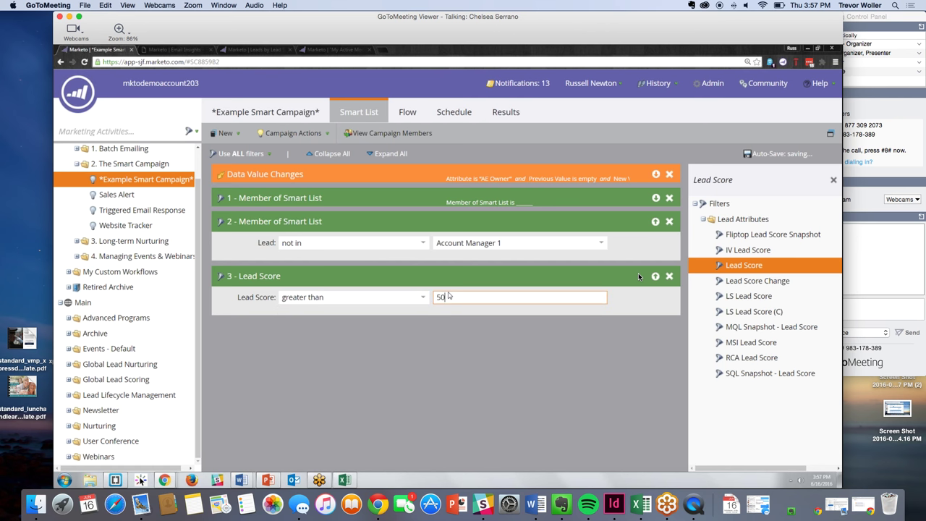
{"action": "left_click", "coordinate": [665, 228]}
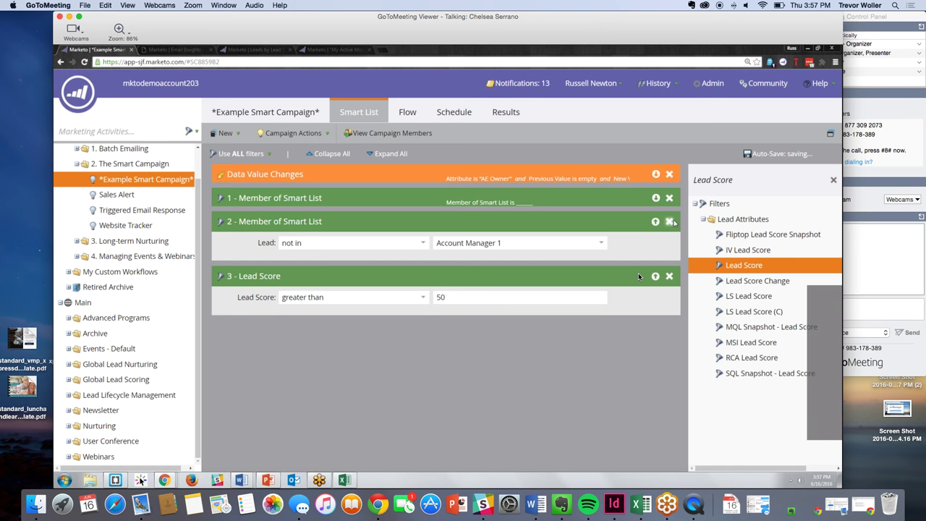
{"action": "left_click", "coordinate": [669, 221]}
{"action": "left_click", "coordinate": [546, 334]}
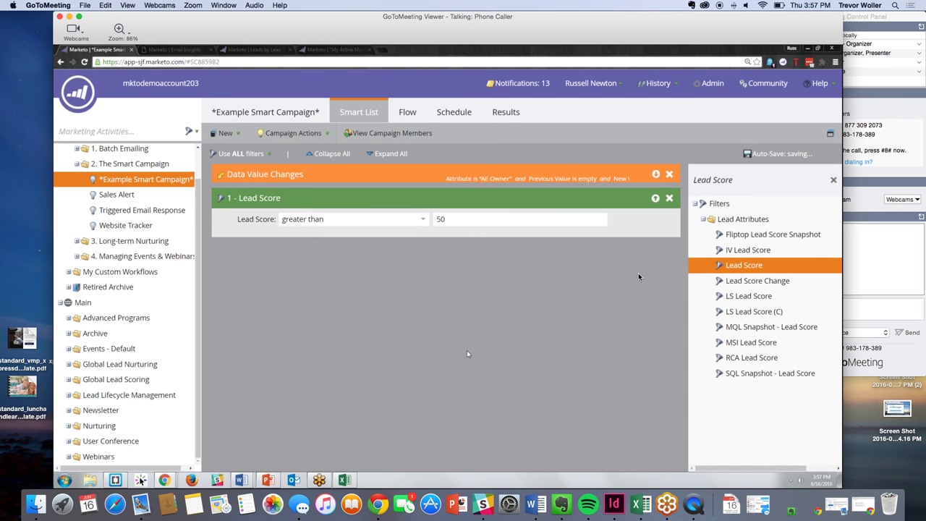
{"action": "left_click", "coordinate": [409, 112]}
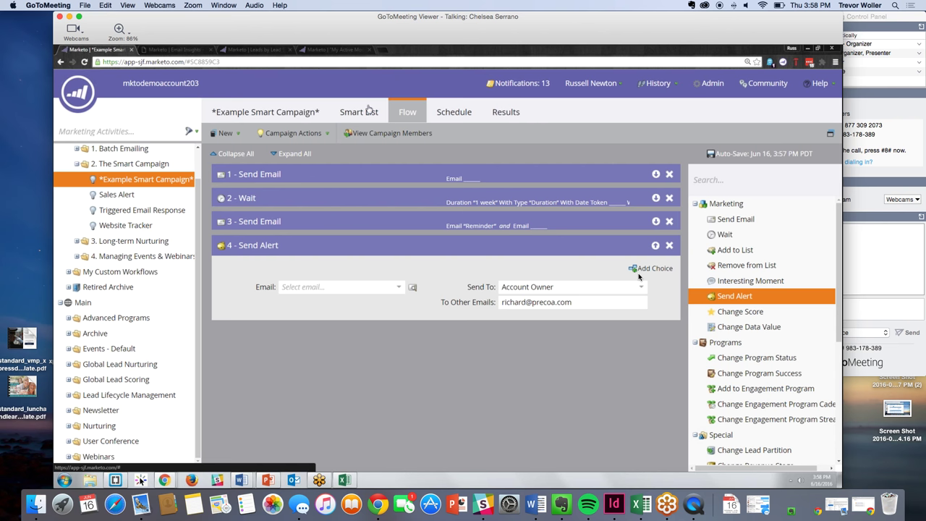
{"action": "left_click", "coordinate": [370, 110]}
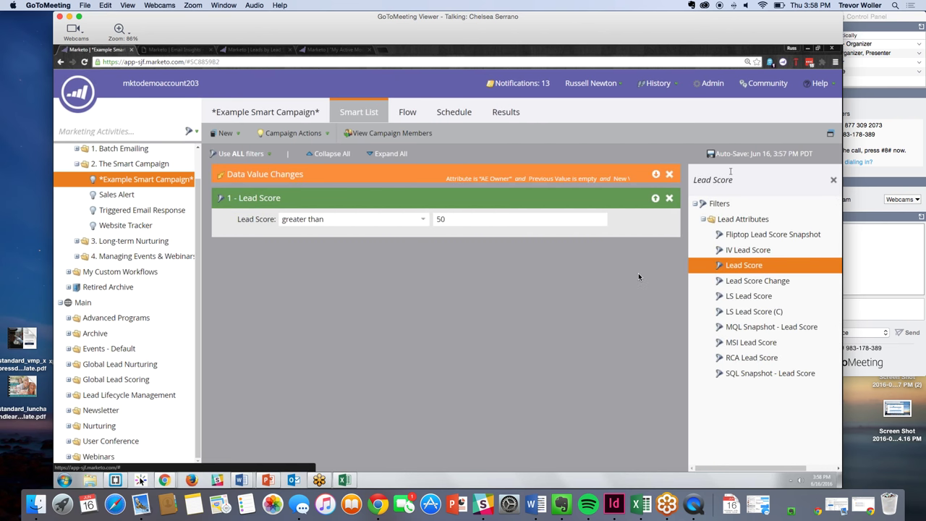
- Add a Fills Out Form trigger for 'Request for Info' and delete the Data Value Changes trigger
{"action": "key", "text": "super+a"}
{"action": "key", "text": "BackSpace"}
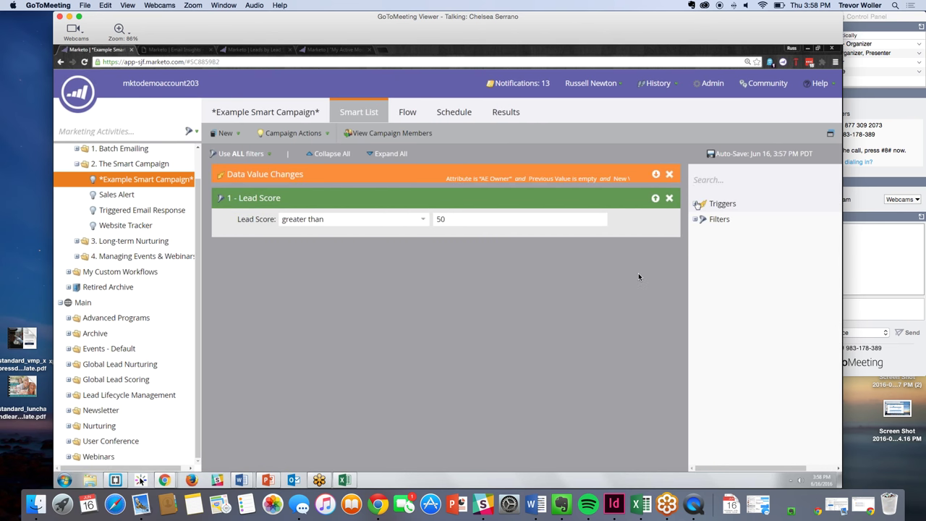
{"action": "left_click", "coordinate": [696, 204]}
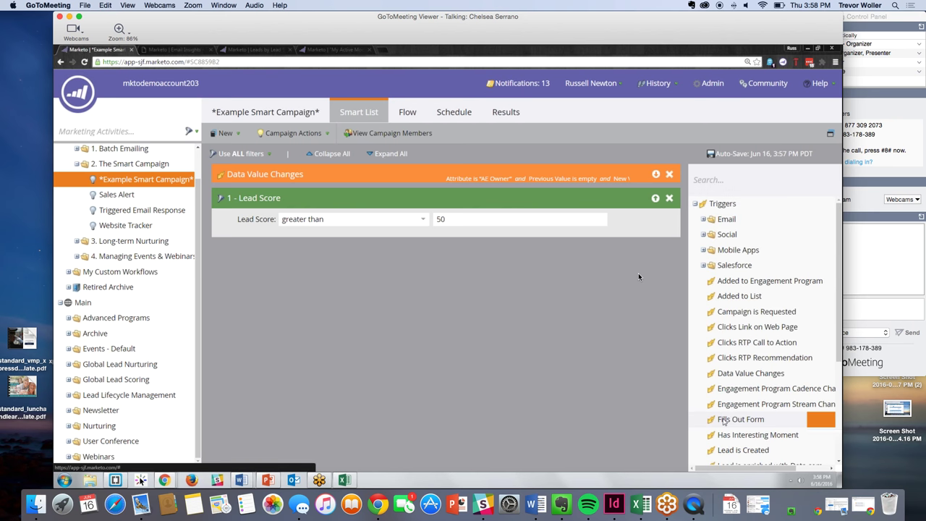
{"action": "left_click_drag", "start_coordinate": [724, 421], "coordinate": [333, 173]}
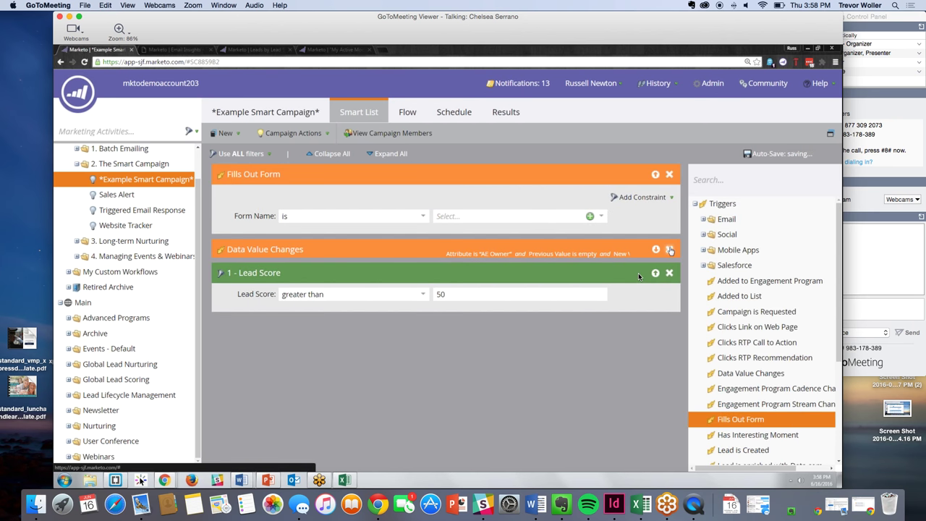
{"action": "left_click", "coordinate": [669, 249]}
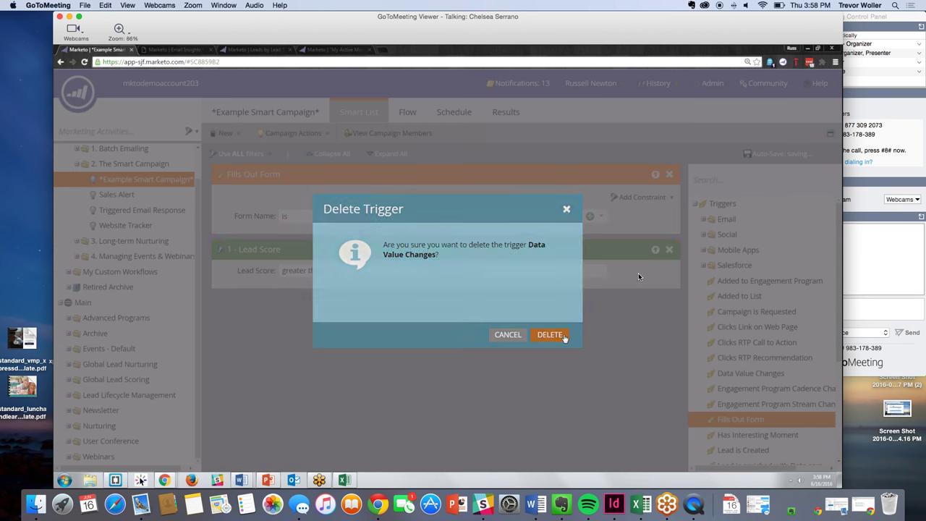
{"action": "left_click", "coordinate": [551, 335]}
{"action": "left_click", "coordinate": [454, 216]}
{"action": "type", "text": "Reque"}
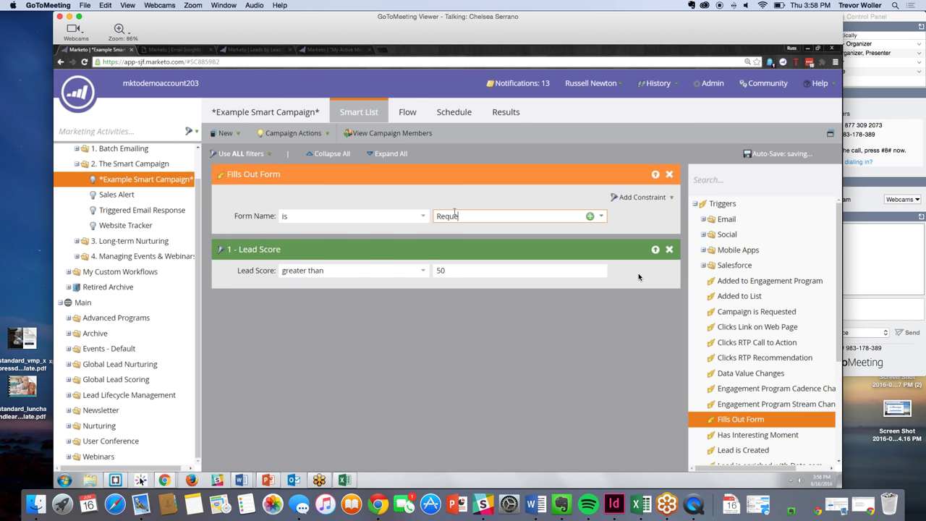
{"action": "type", "text": "st for Info"}
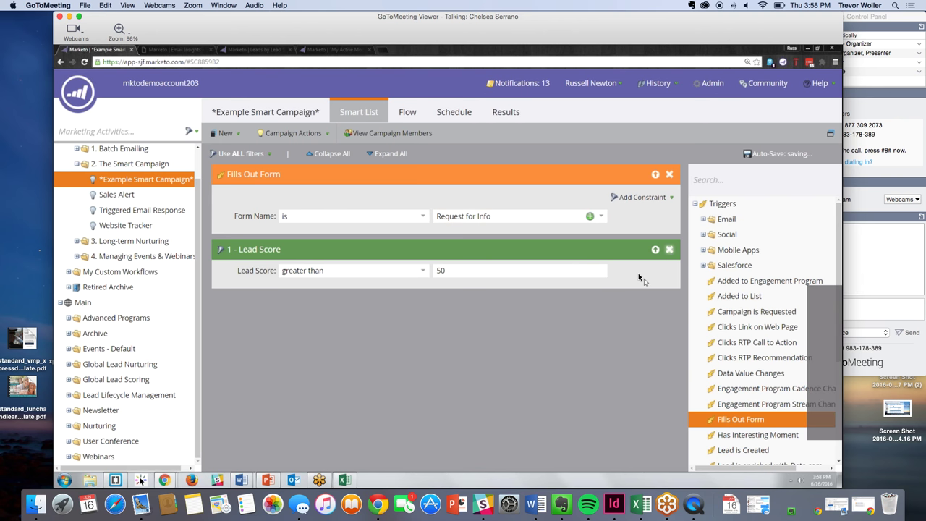
- Delete the Lead Score filter and view the campaign's Results
{"action": "left_click", "coordinate": [669, 249]}
{"action": "left_click", "coordinate": [532, 335]}
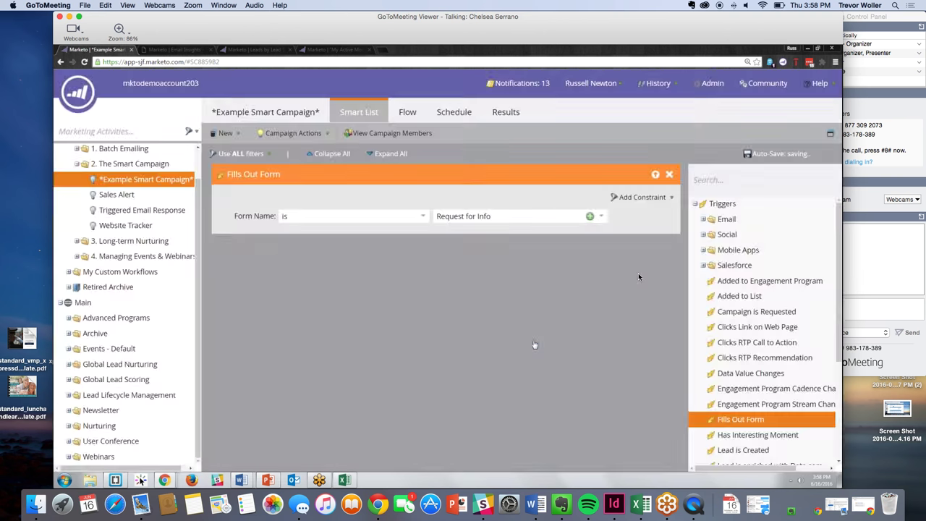
{"action": "left_click", "coordinate": [506, 116]}
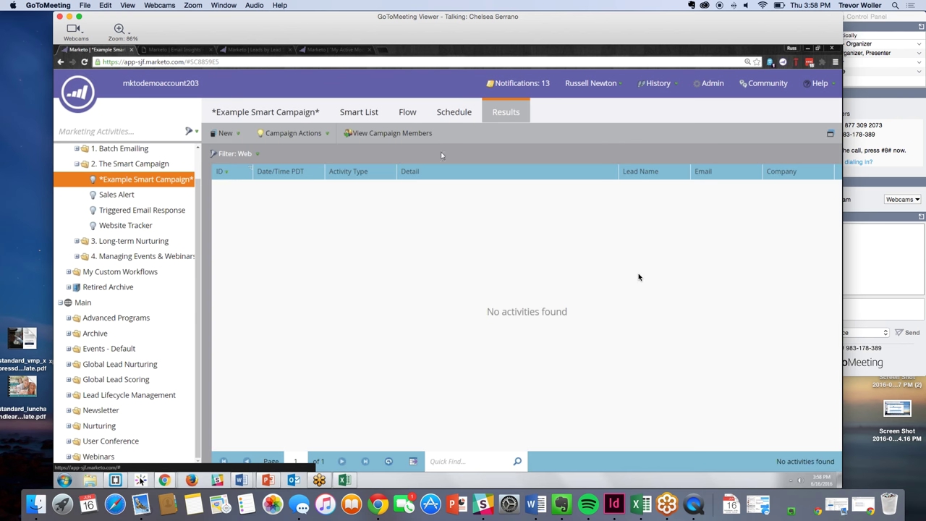
- Add an Opens Email trigger with Email set to contains Funeral
{"action": "left_click", "coordinate": [284, 142]}
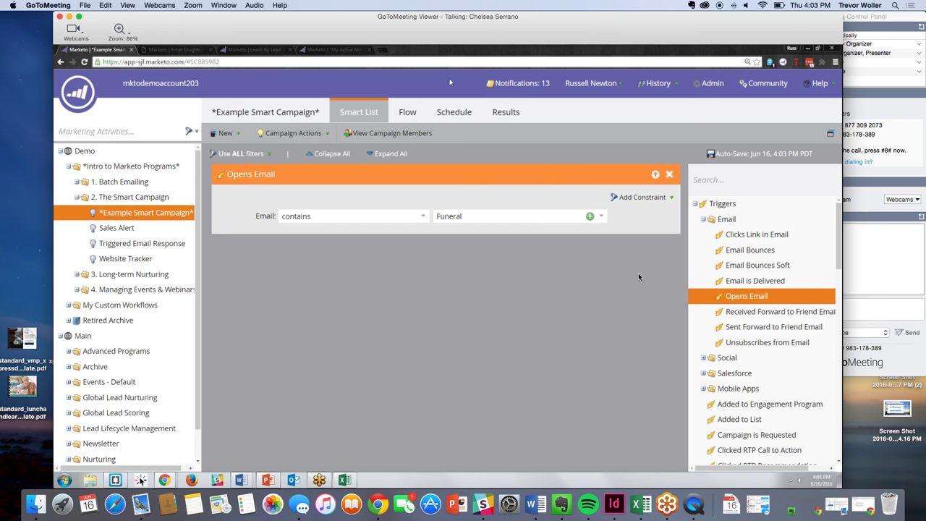
- Check the Funeral email value on the trigger, then switch to the Flow tab
{"action": "left_click", "coordinate": [495, 220]}
{"action": "left_click", "coordinate": [510, 315]}
{"action": "left_click", "coordinate": [403, 114]}
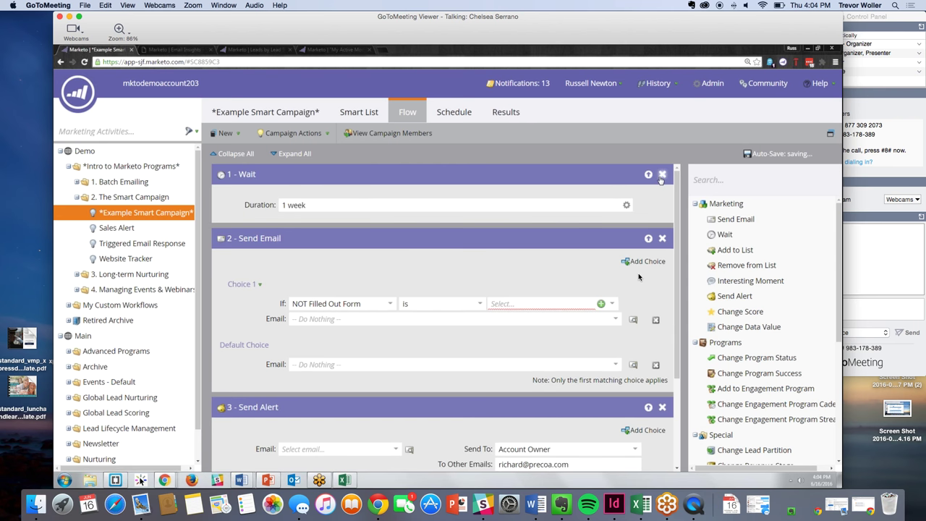
- Delete the Wait flow step and clear the extra recipient e-mail address in Choice 1
{"action": "left_click", "coordinate": [661, 175]}
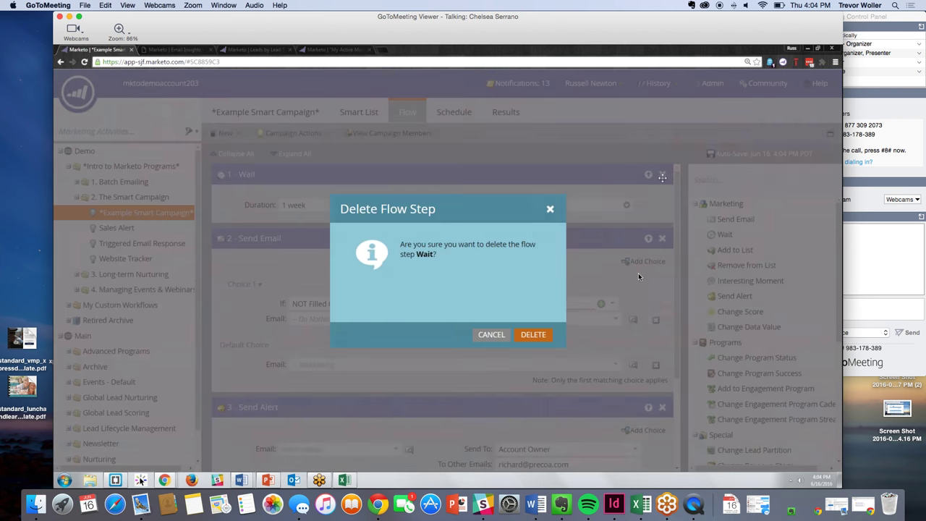
{"action": "left_click", "coordinate": [534, 334]}
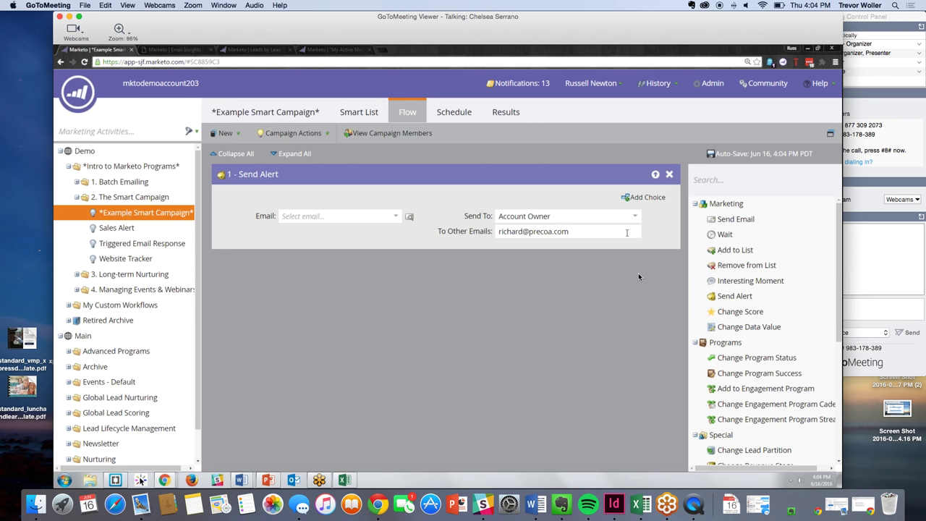
{"action": "triple_click", "coordinate": [549, 230]}
{"action": "key", "text": "BackSpace"}
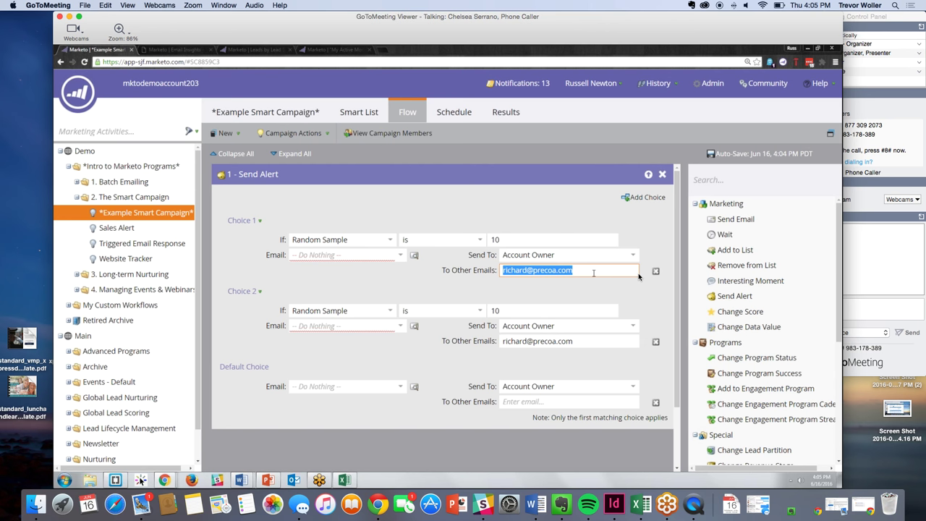
{"action": "left_click", "coordinate": [588, 273]}
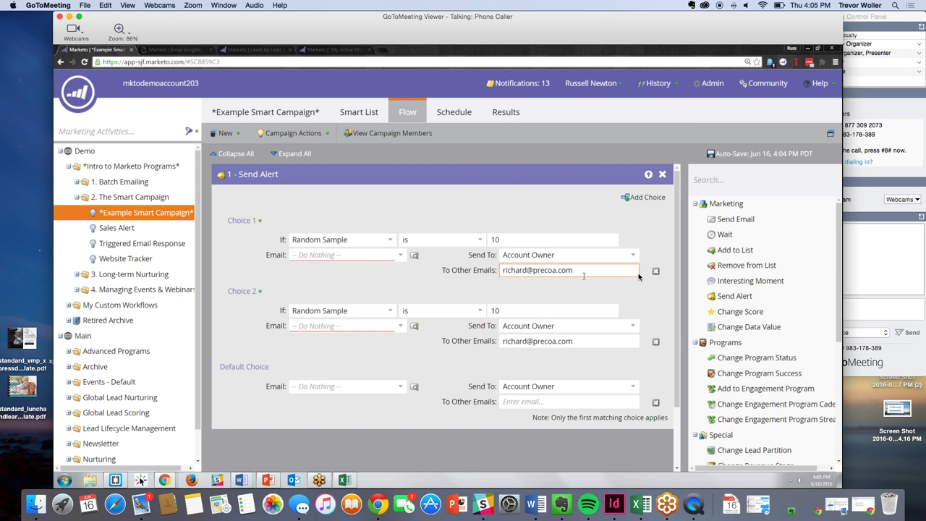